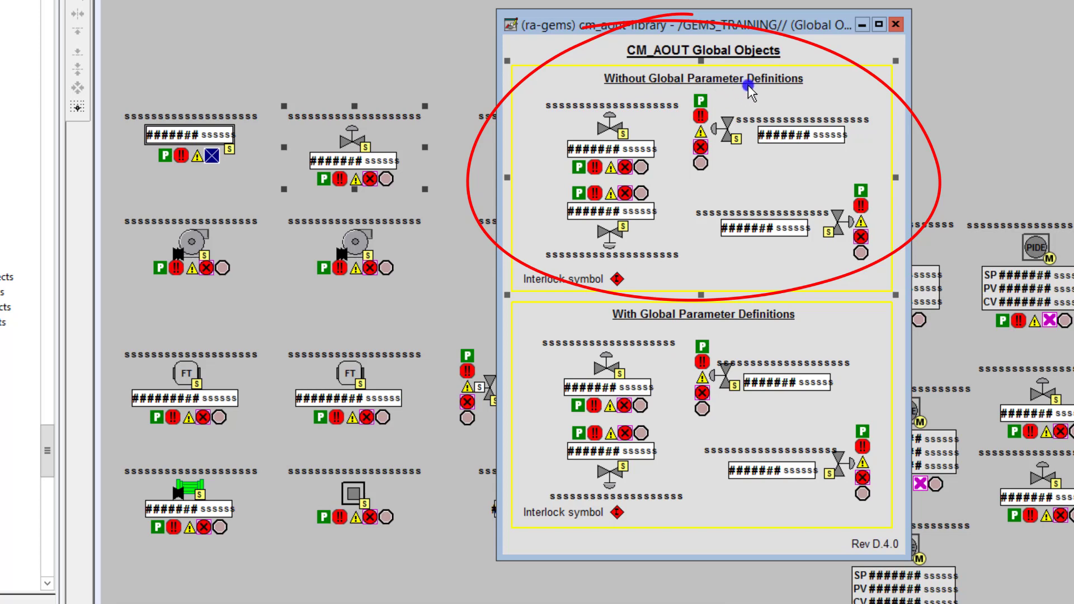
Step: Inspect the upper valve's tag substitution list and close it unchanged
left_click(615, 153)
left_click(618, 168)
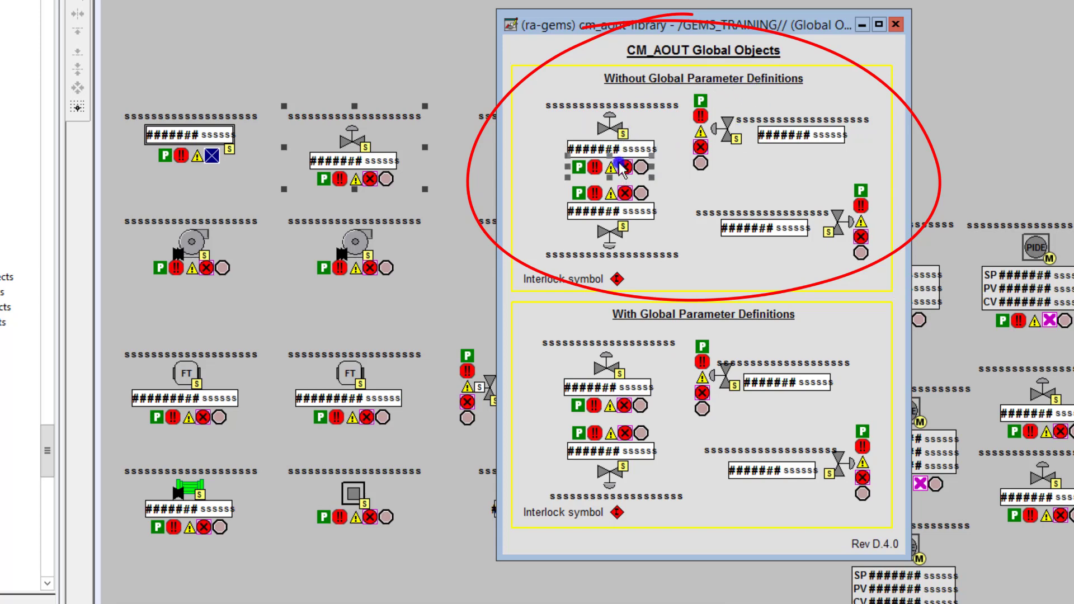
right_click(609, 126)
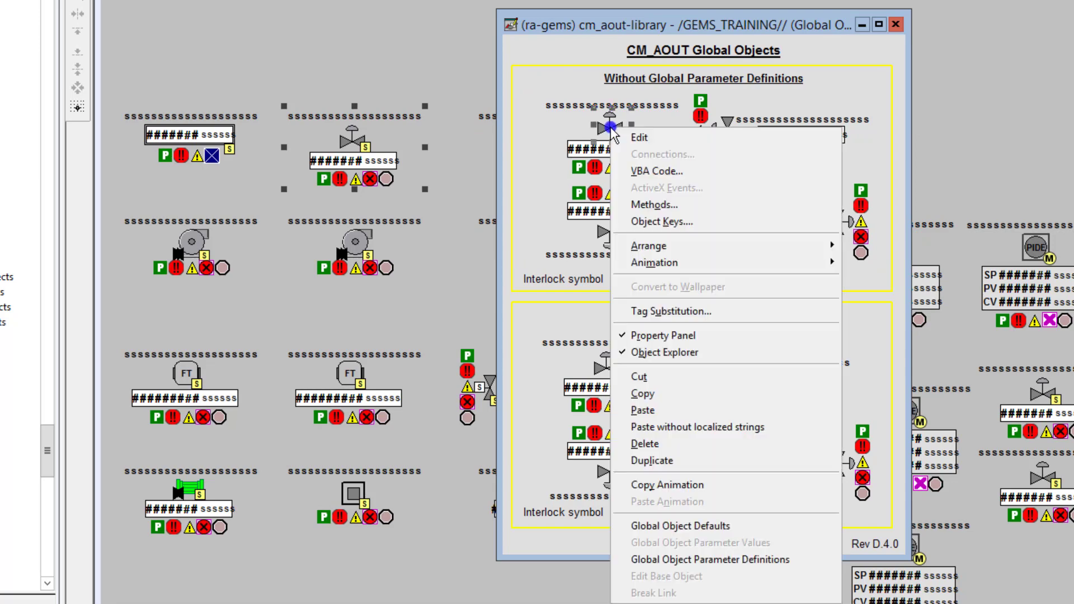
left_click(663, 312)
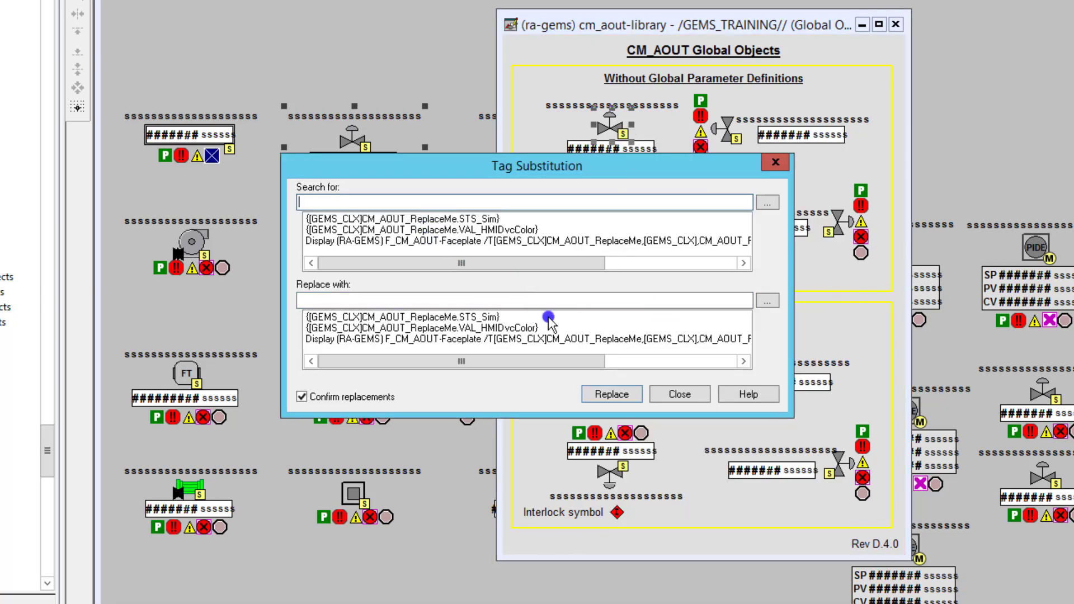
left_click(679, 393)
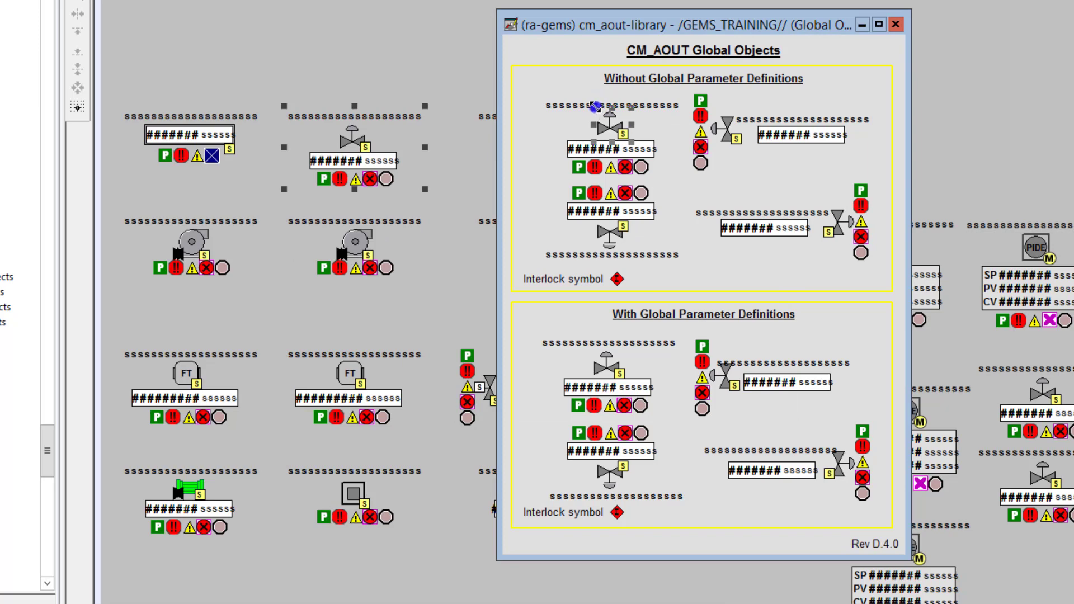
Step: Copy the labelled valve group onto the training display, check its tag substitutions, then delete the copy
left_click(582, 107)
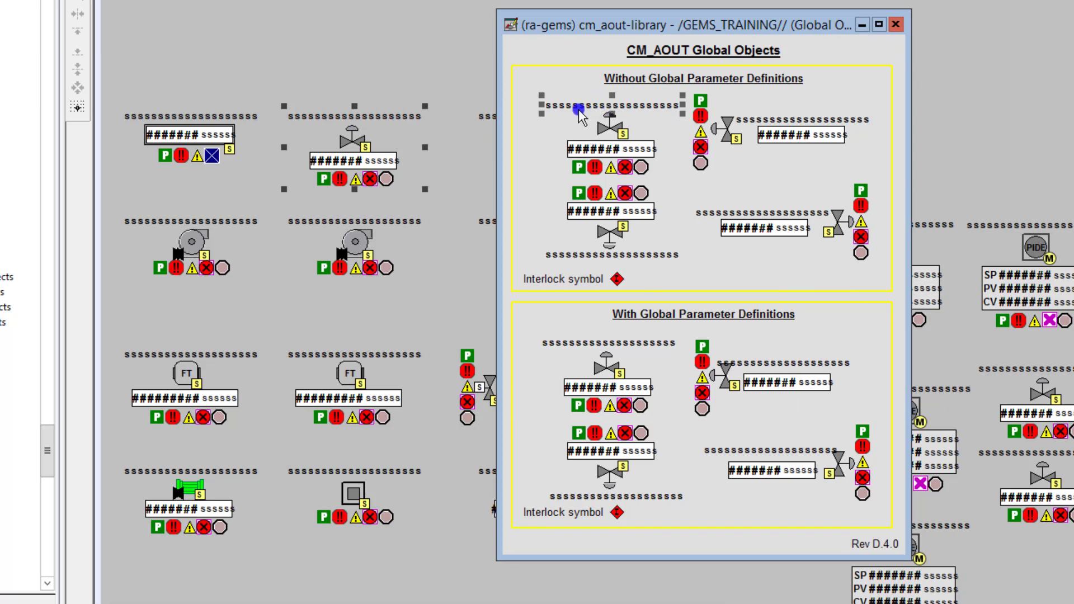
left_click(607, 125, "shift")
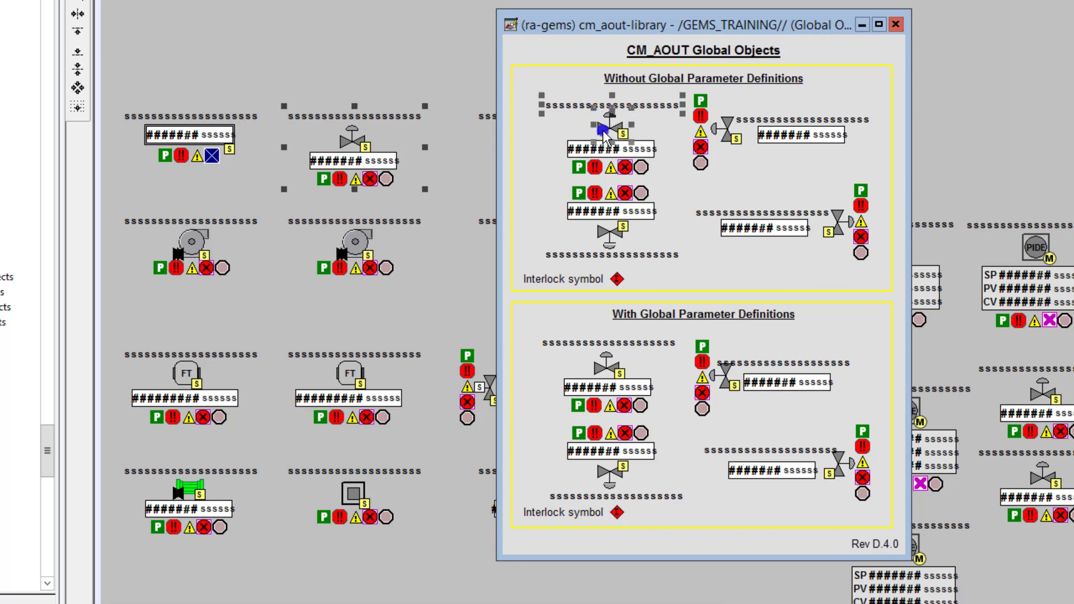
left_click(600, 167, "shift")
left_click_drag(603, 171, 378, 72)
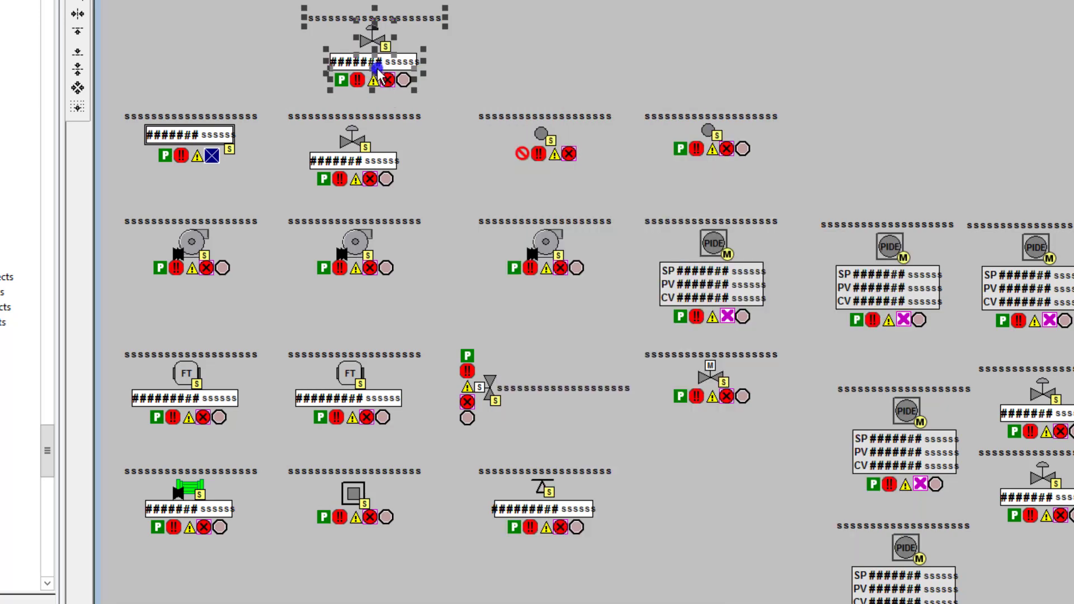
right_click(378, 67)
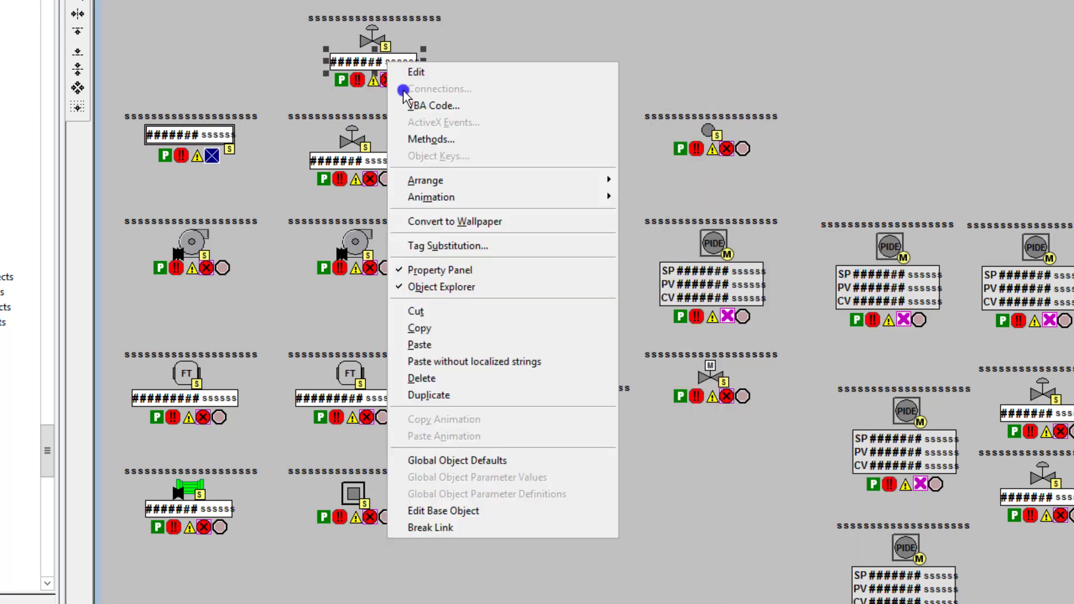
left_click(470, 242)
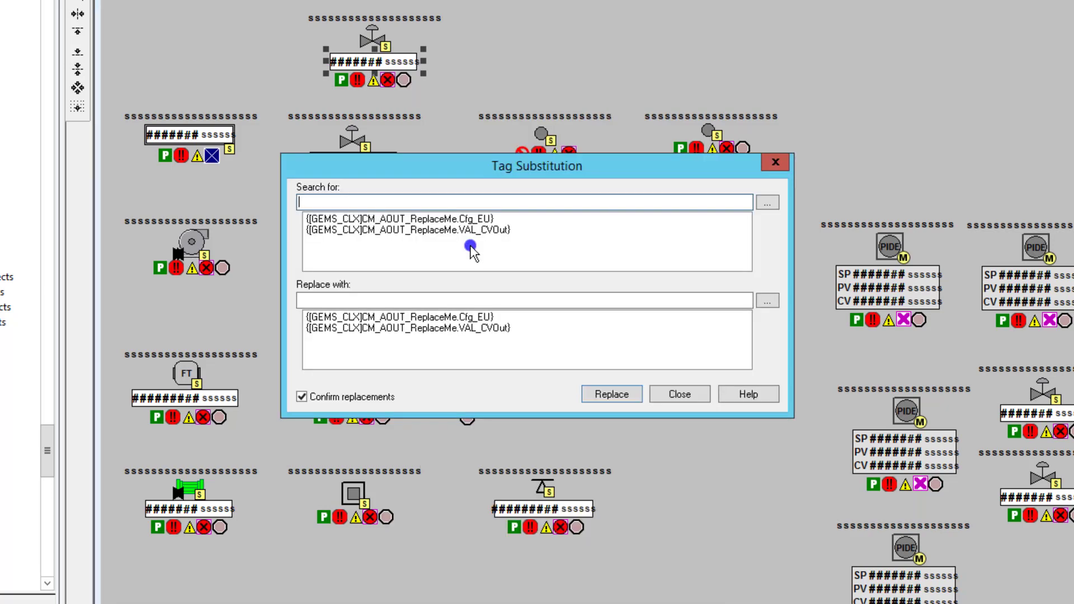
left_click(687, 394)
left_click_drag(449, 89, 285, 9)
key("Delete")
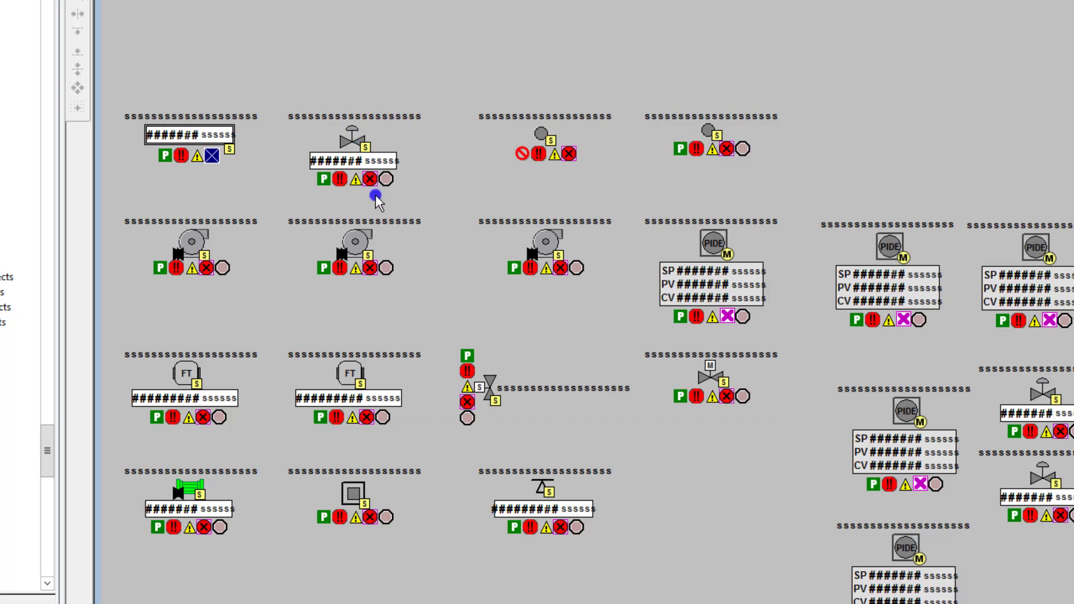
Step: Review an existing valve group's global object parameter values without changes
left_click(375, 174)
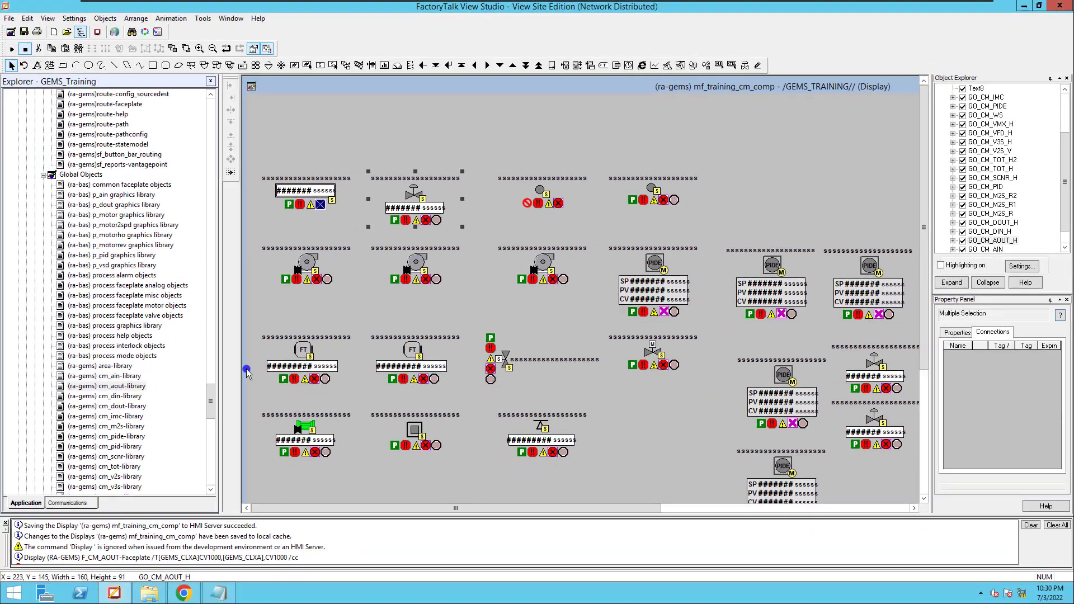
right_click(432, 209)
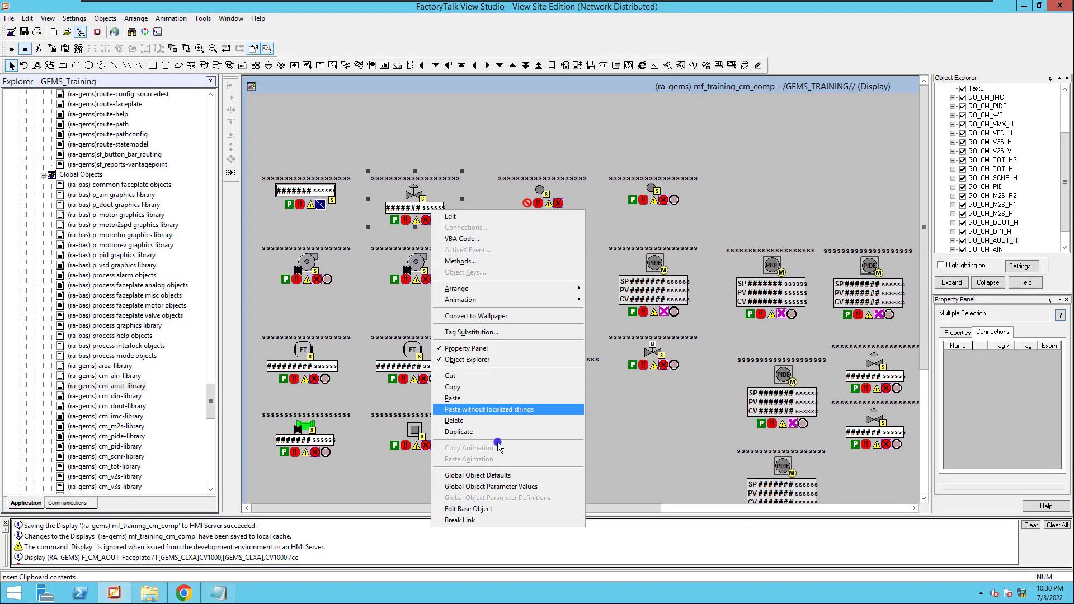
left_click(511, 487)
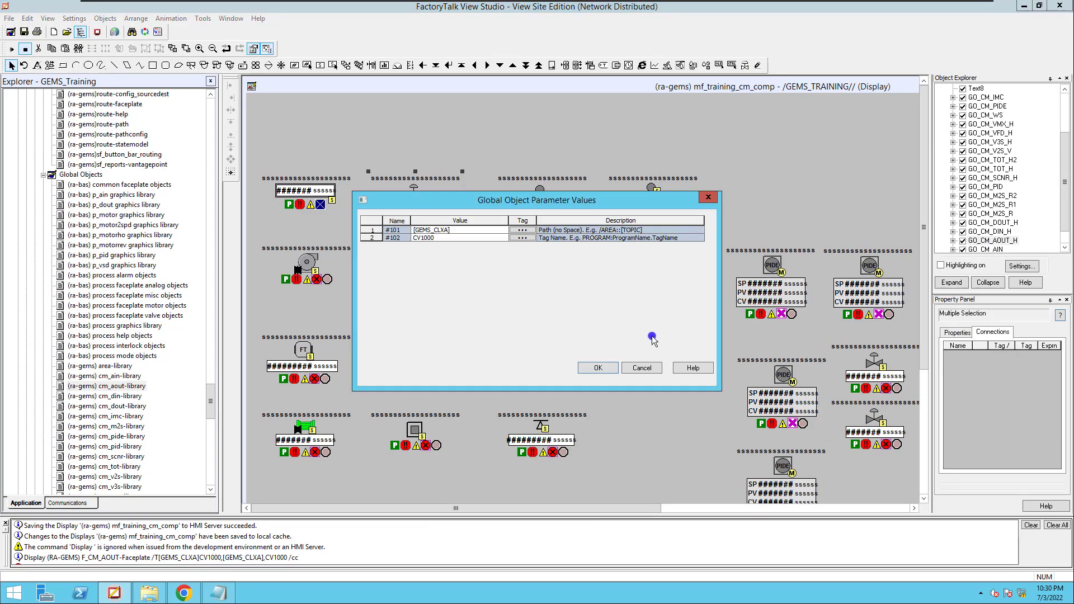
left_click(643, 370)
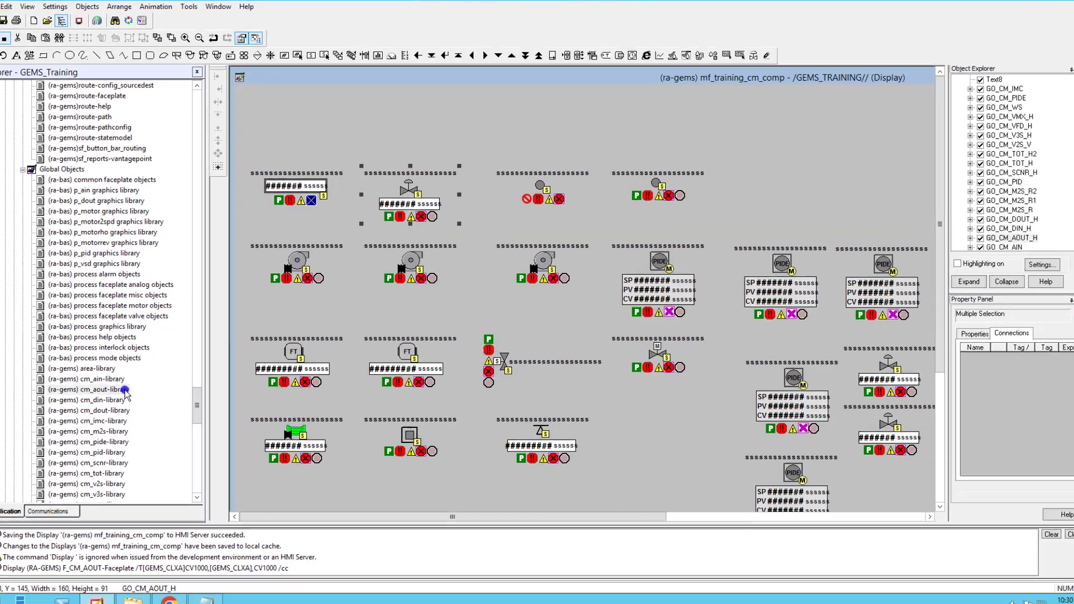
Step: In cm_aout-library, review the lower valve's parameter definitions #101 (Path) and #102 (Tag Name)
double_click(124, 390)
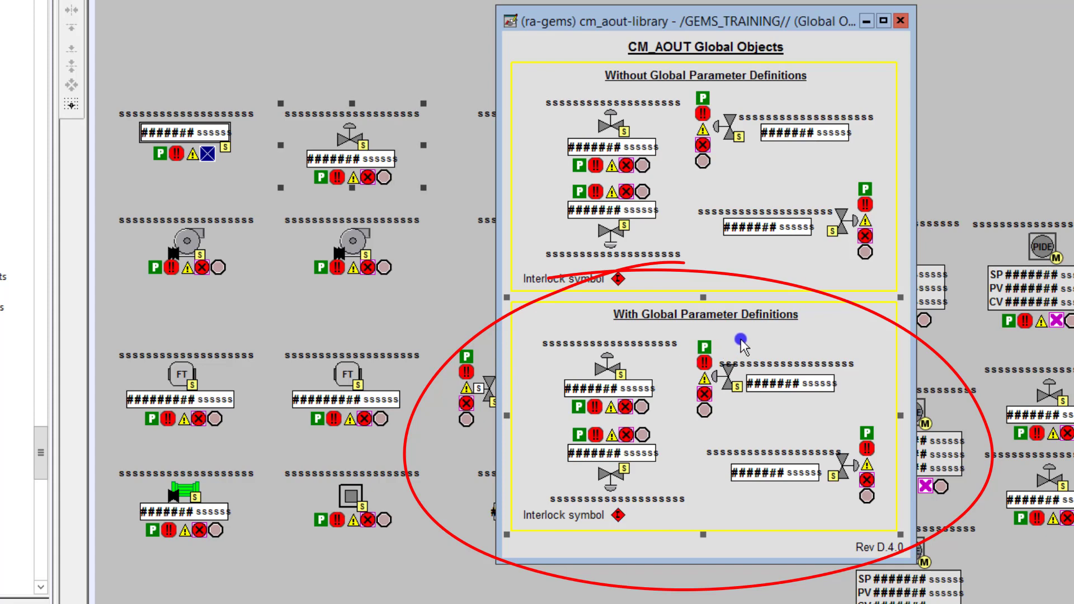
left_click(618, 379)
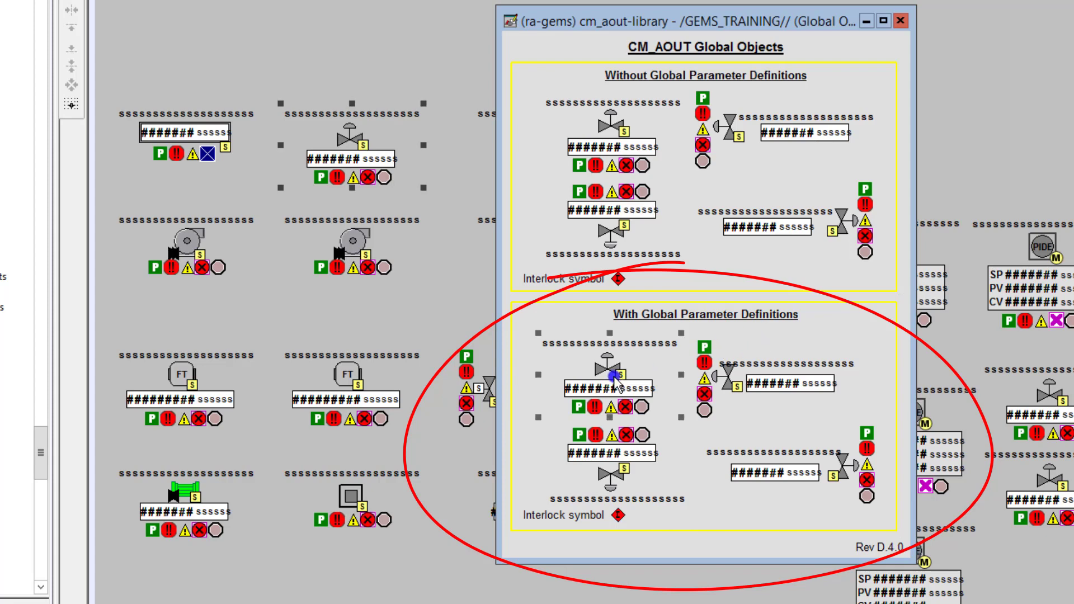
right_click(618, 381)
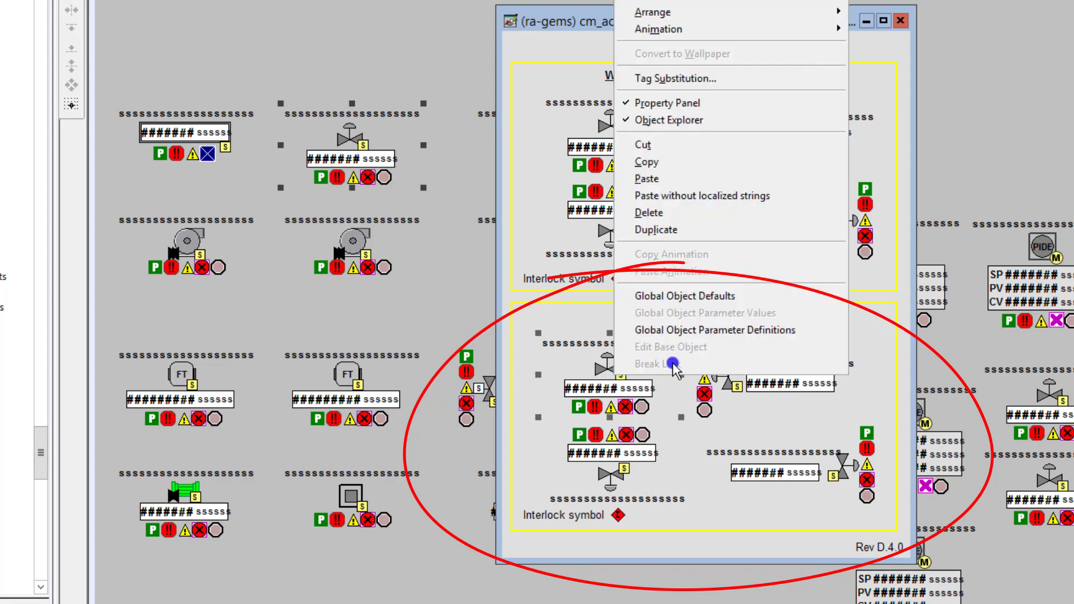
left_click(718, 331)
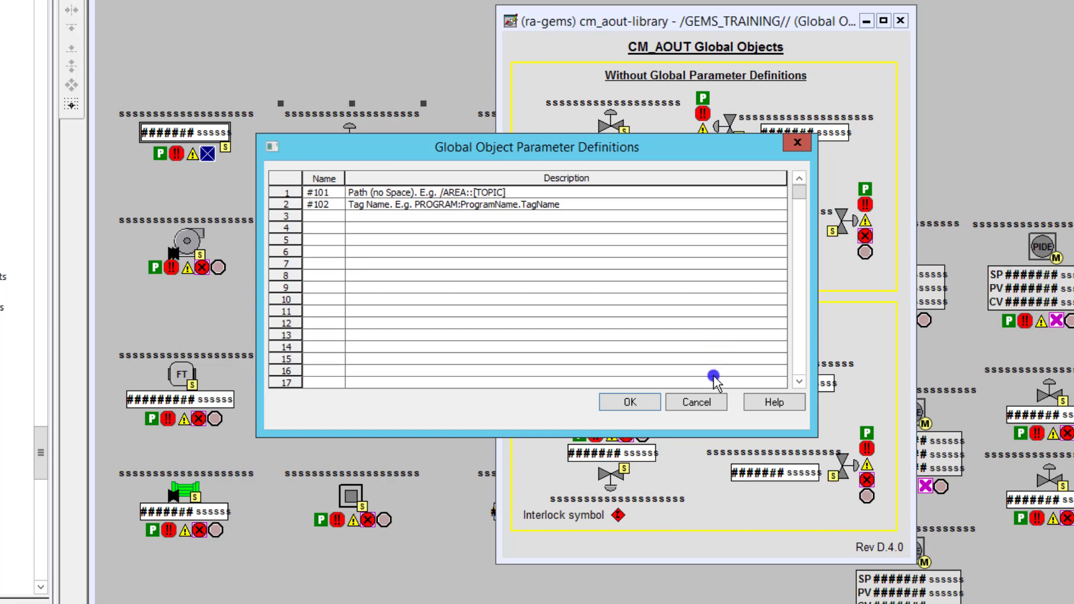
left_click(697, 402)
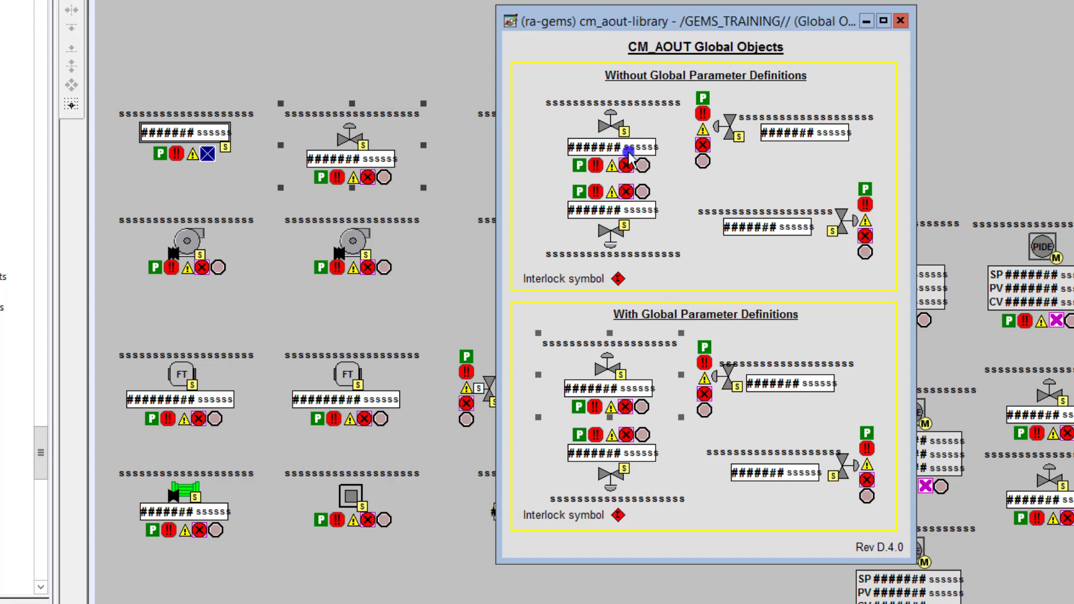
Step: Check the upper valve's tag substitution list and close it unchanged
left_click(608, 126)
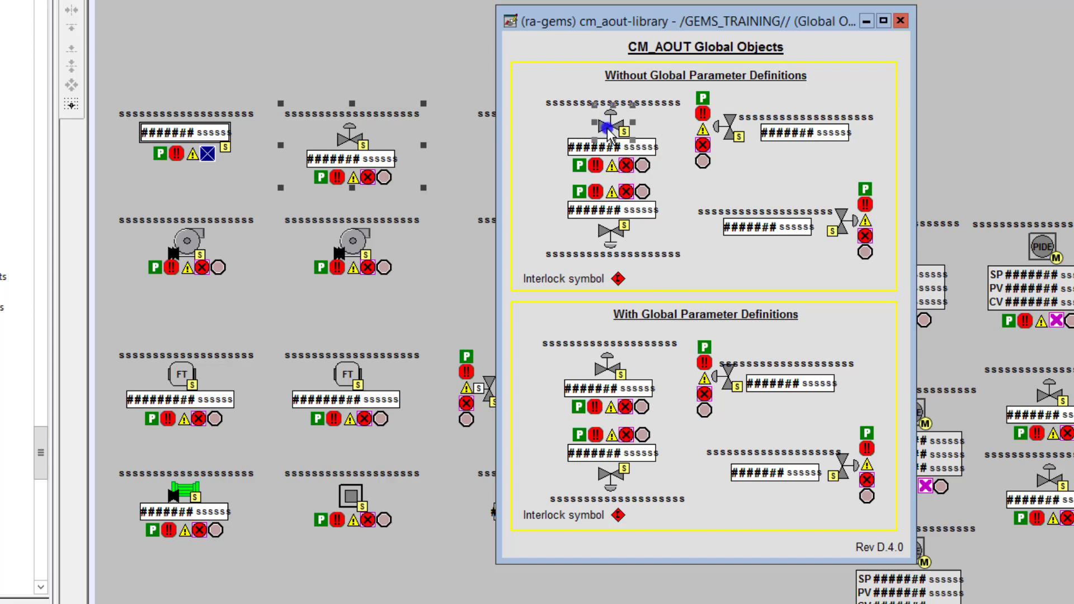
right_click(609, 126)
left_click(658, 315)
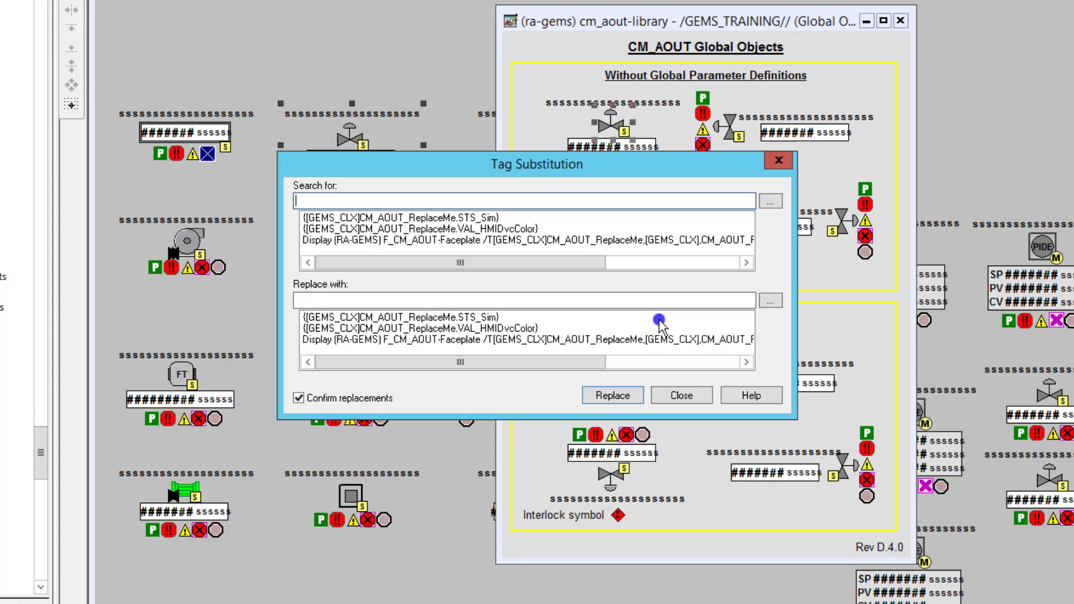
left_click(692, 396)
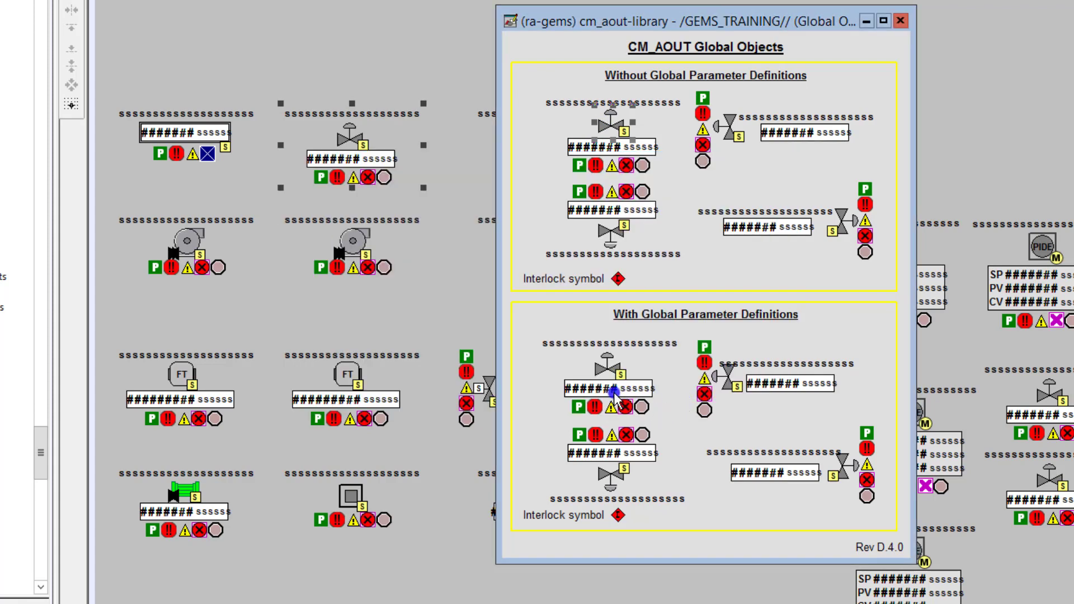
Step: Review the lower CM_AOUT valve group's parameter definitions, then return to mf_training_cm_comp
left_click(614, 391)
right_click(613, 391)
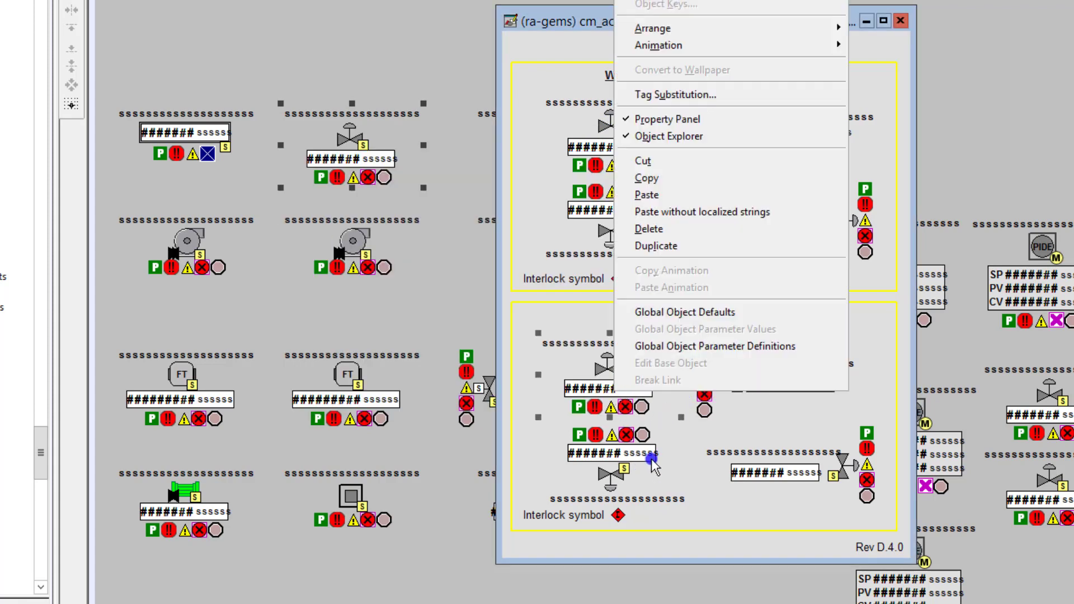
left_click(680, 348)
left_click(692, 402)
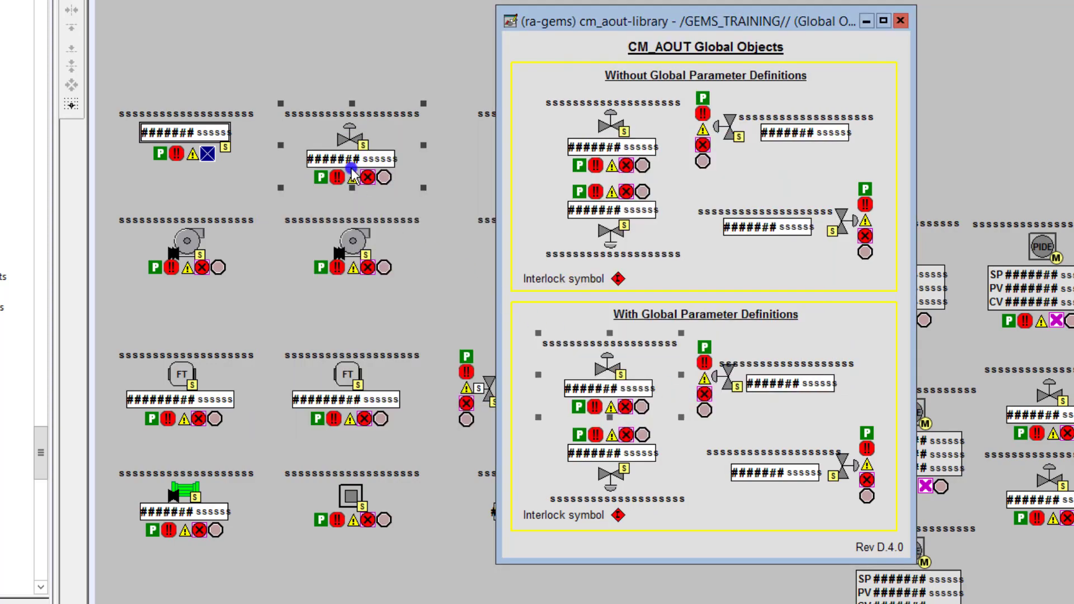
left_click(351, 174)
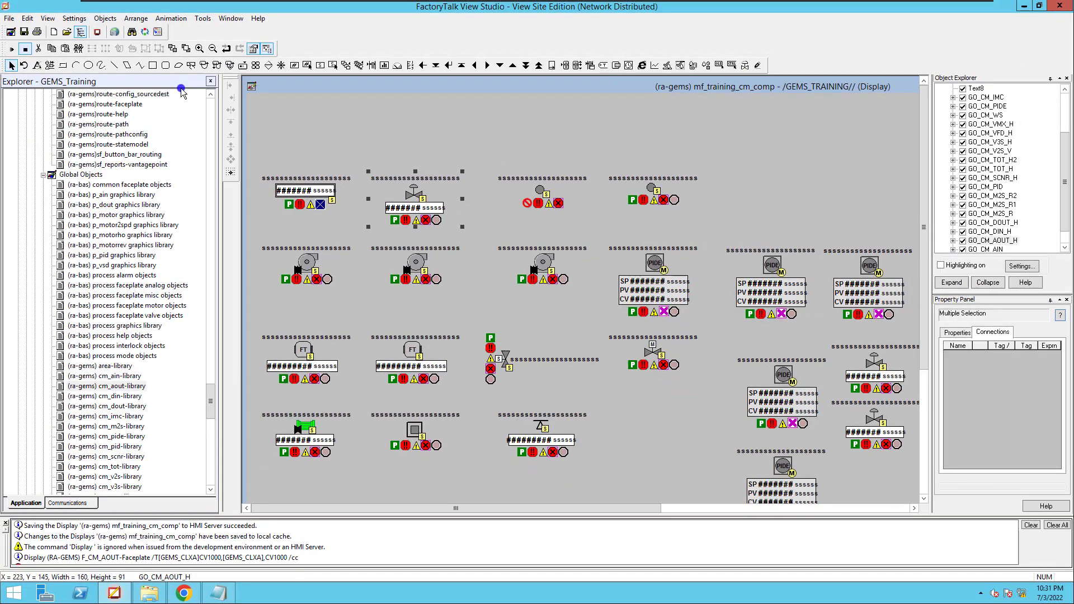
left_click(11, 48)
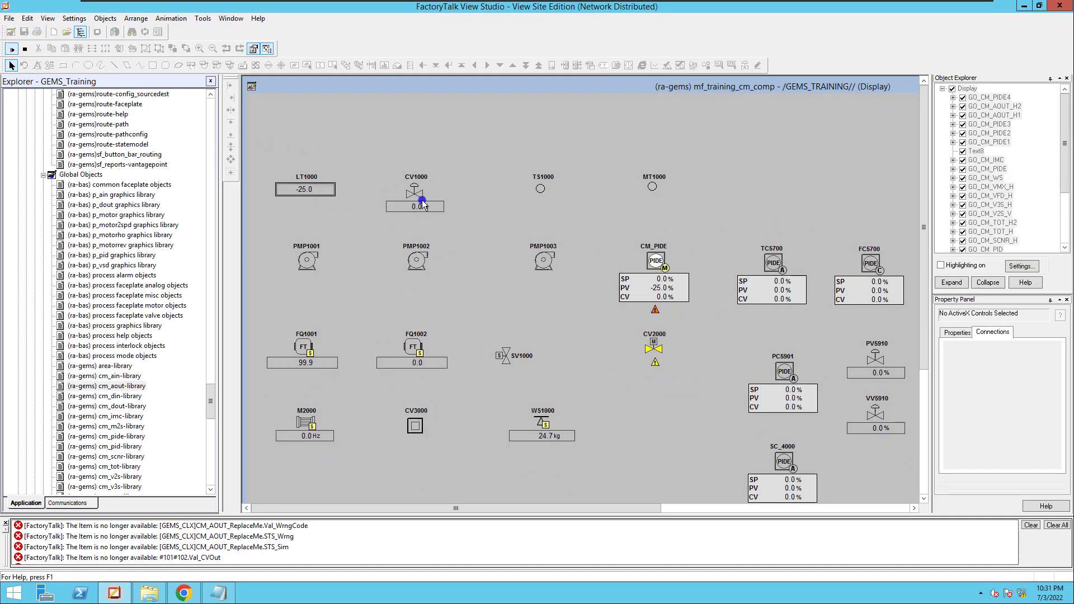
left_click(421, 201)
left_click(11, 34)
right_click(411, 197)
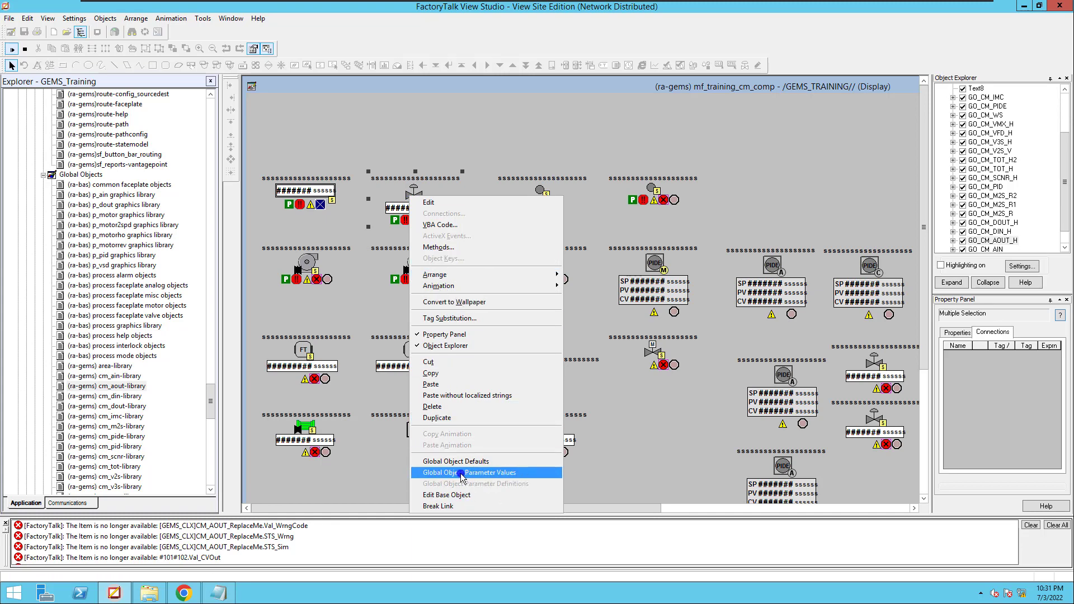
left_click(484, 477)
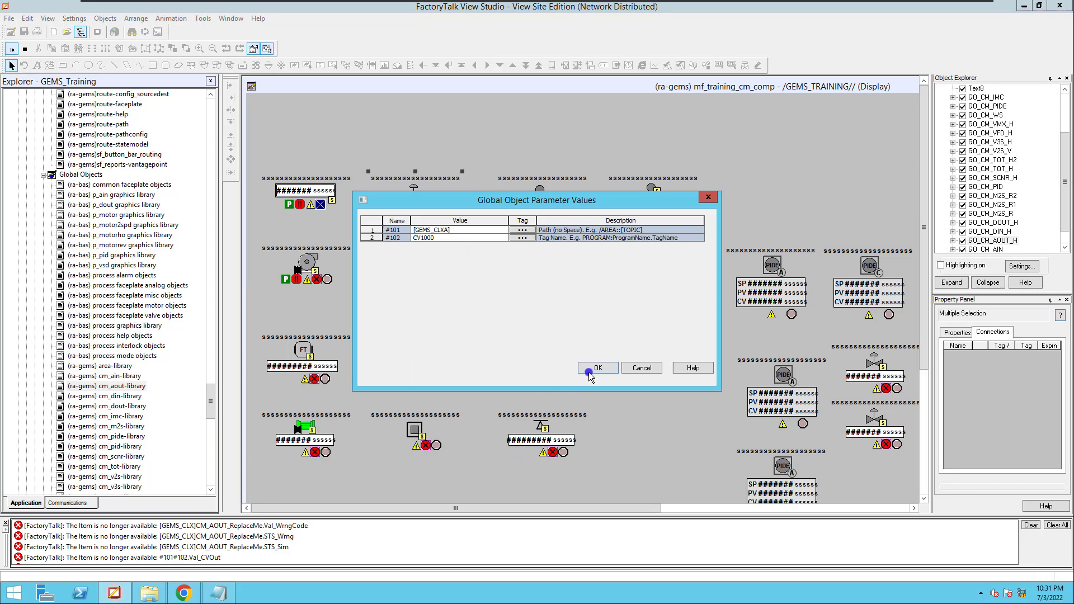
left_click(637, 369)
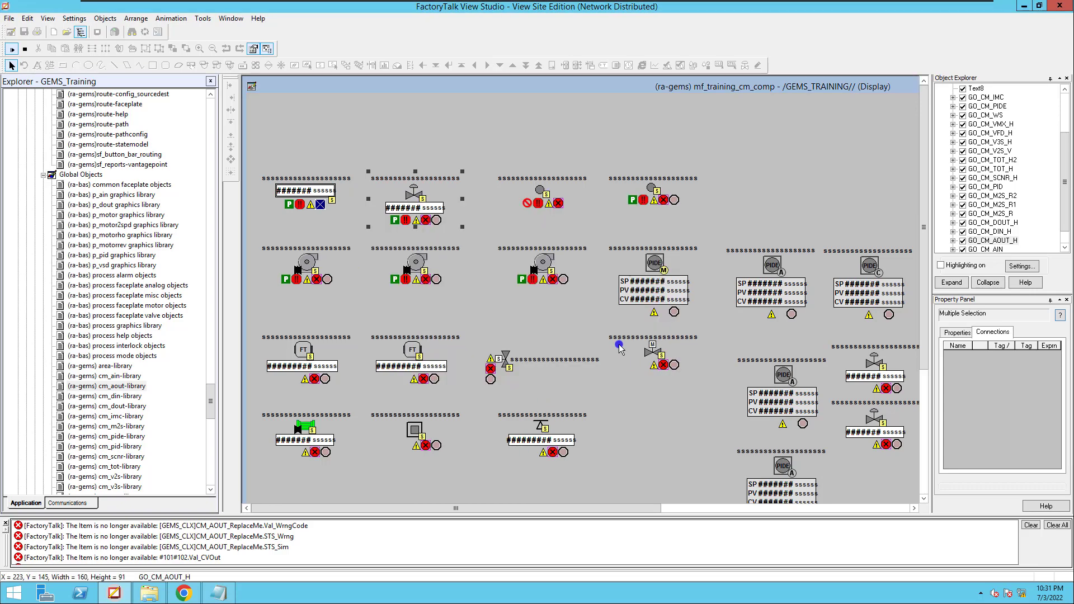
left_click(548, 204)
right_click(548, 205)
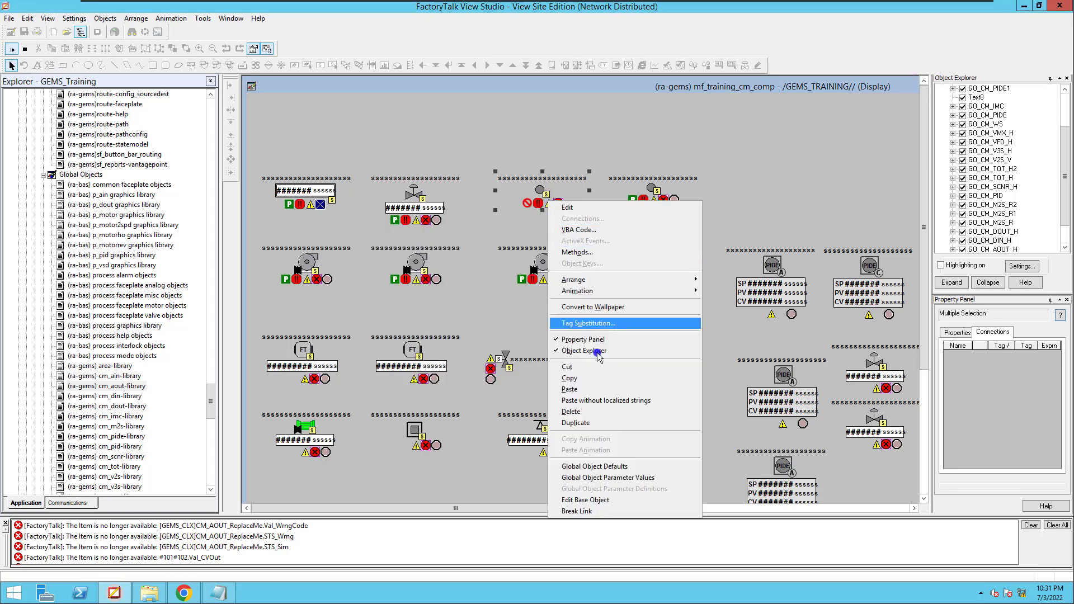
left_click(615, 476)
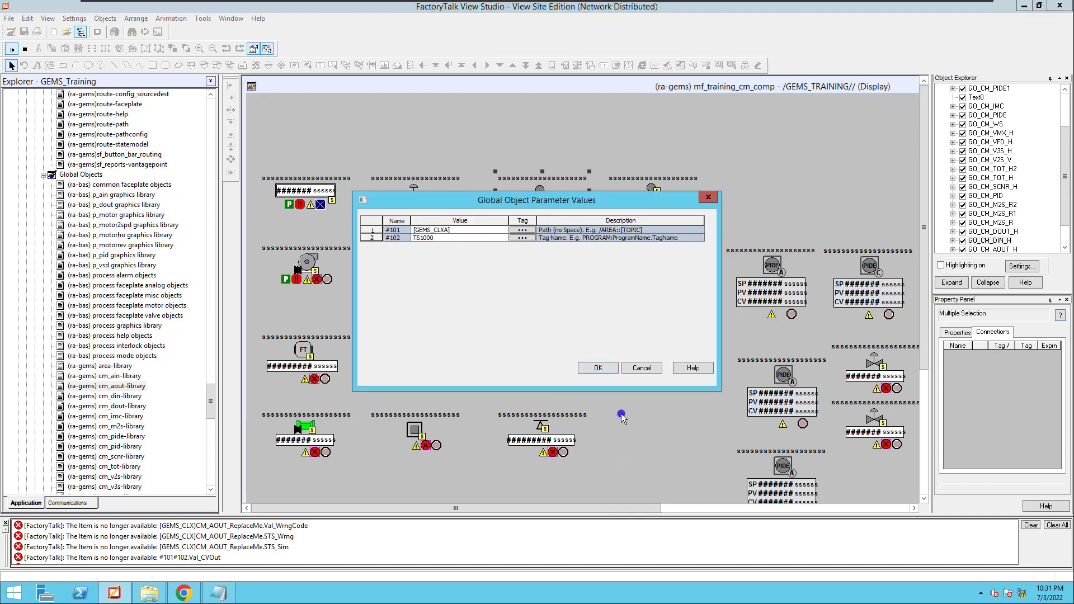
left_click(634, 368)
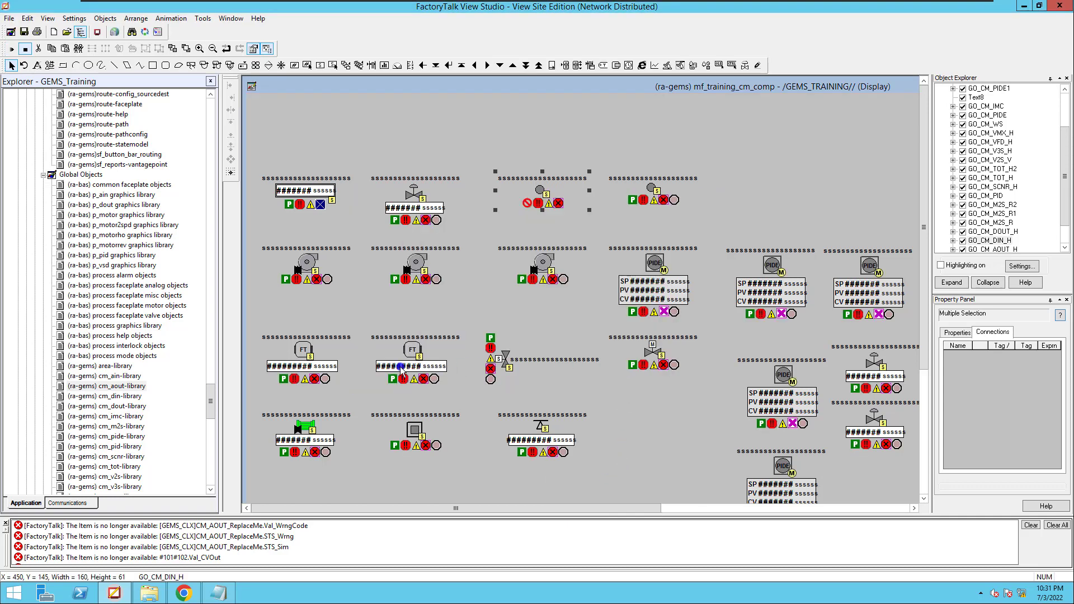
mouse_move(635, 3)
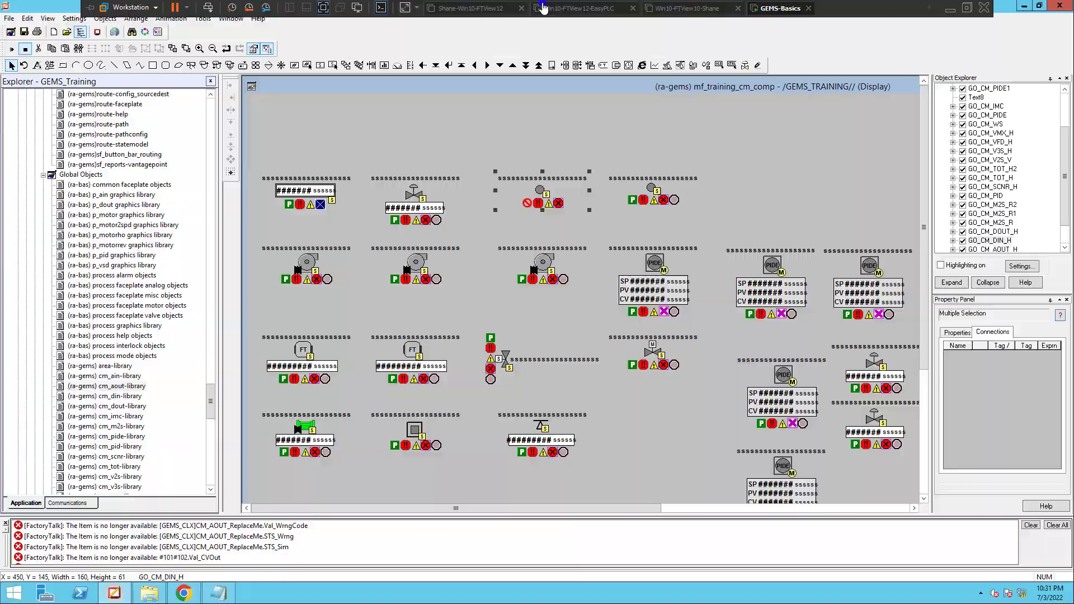
Step: Switch to the PlantPAx virtual machine and its a1100_storage_l3 display
left_click(558, 8)
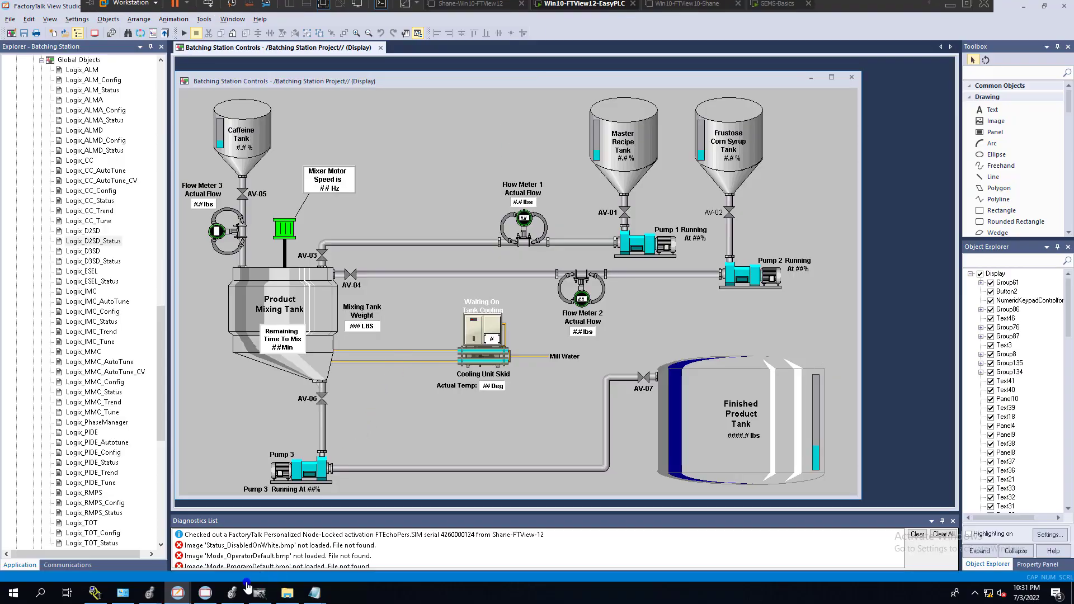
mouse_move(178, 596)
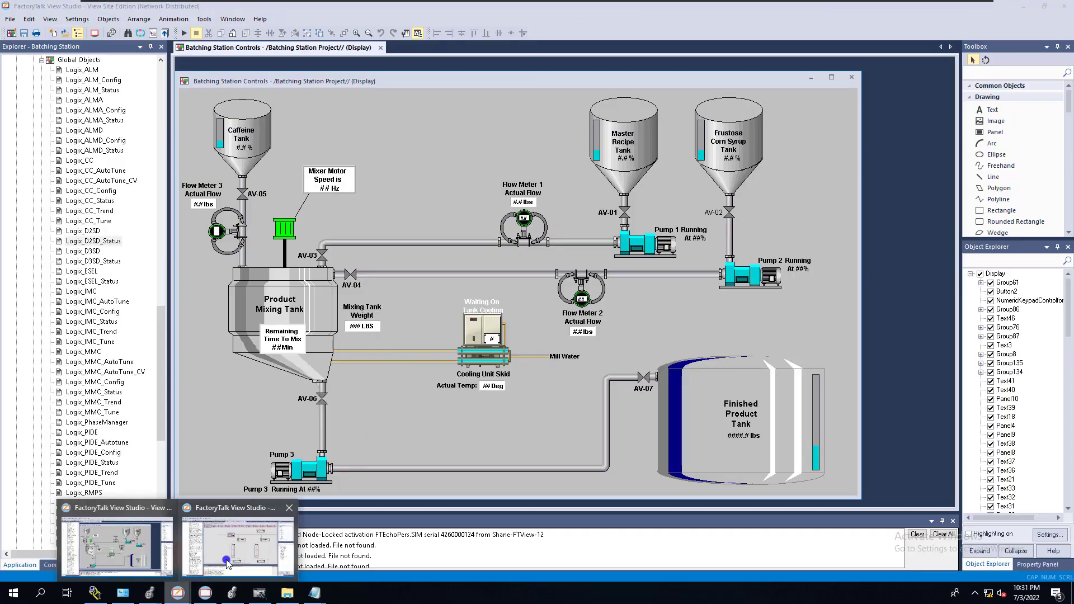
left_click(226, 559)
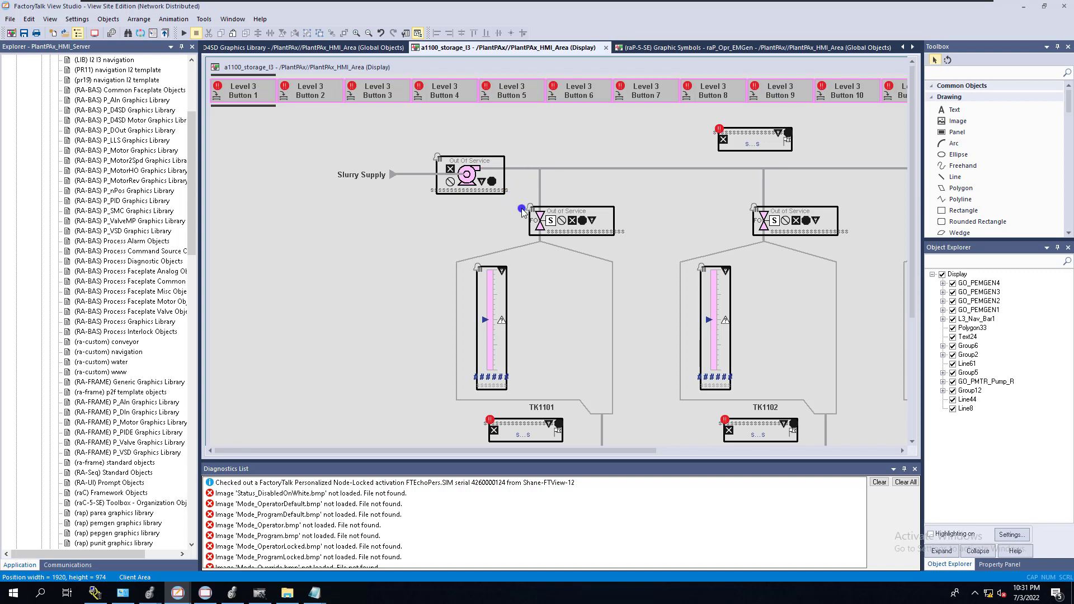
Step: Open the Group12 valve's base object in the raP-5-SE PVLV graphic symbols library
left_click(572, 219)
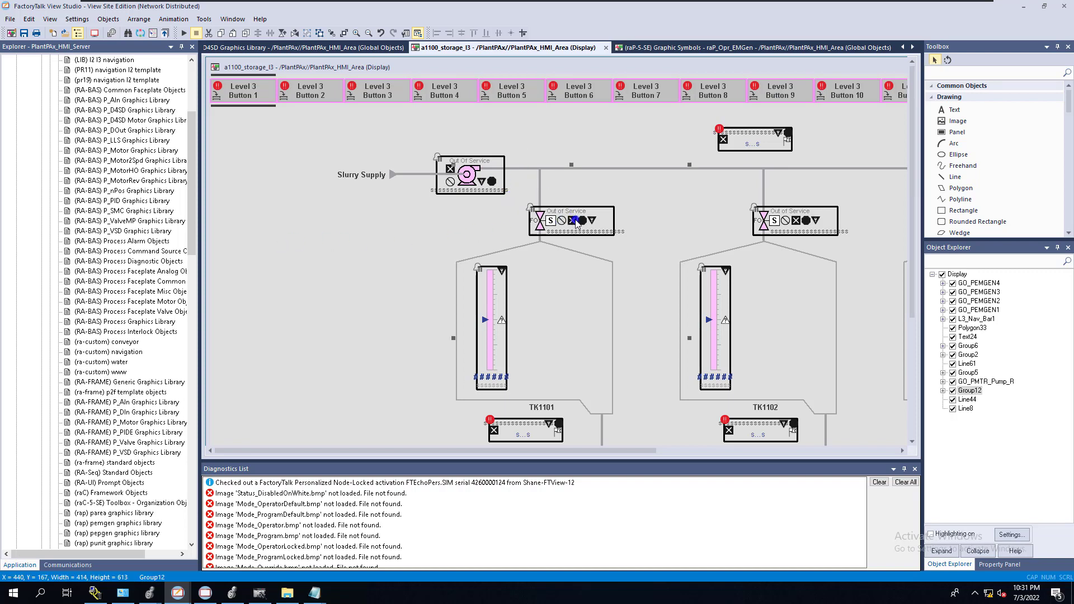
double_click(572, 221)
right_click(576, 223)
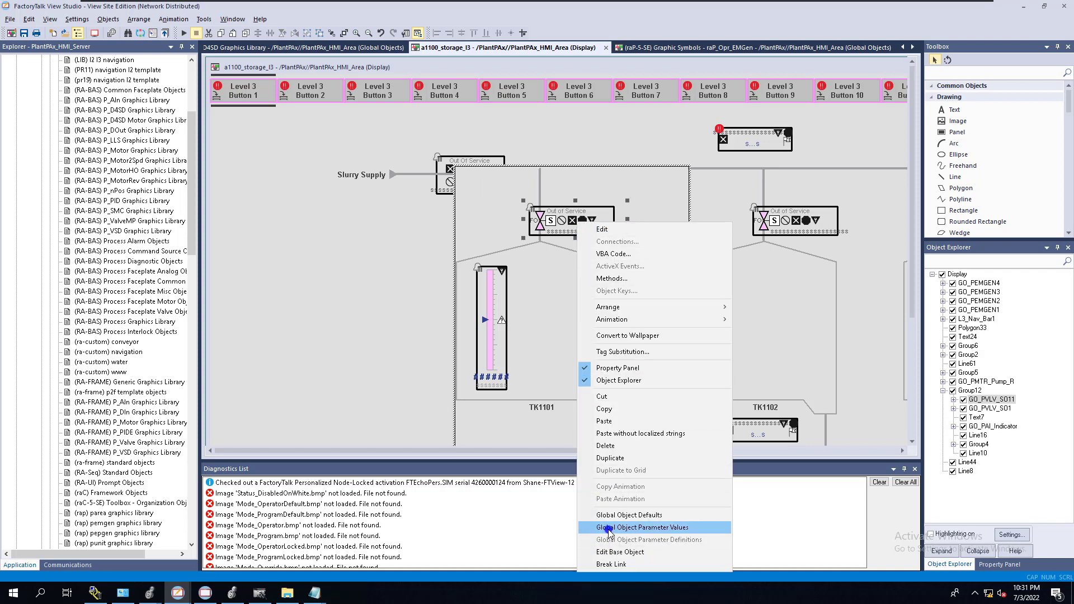
left_click(615, 552)
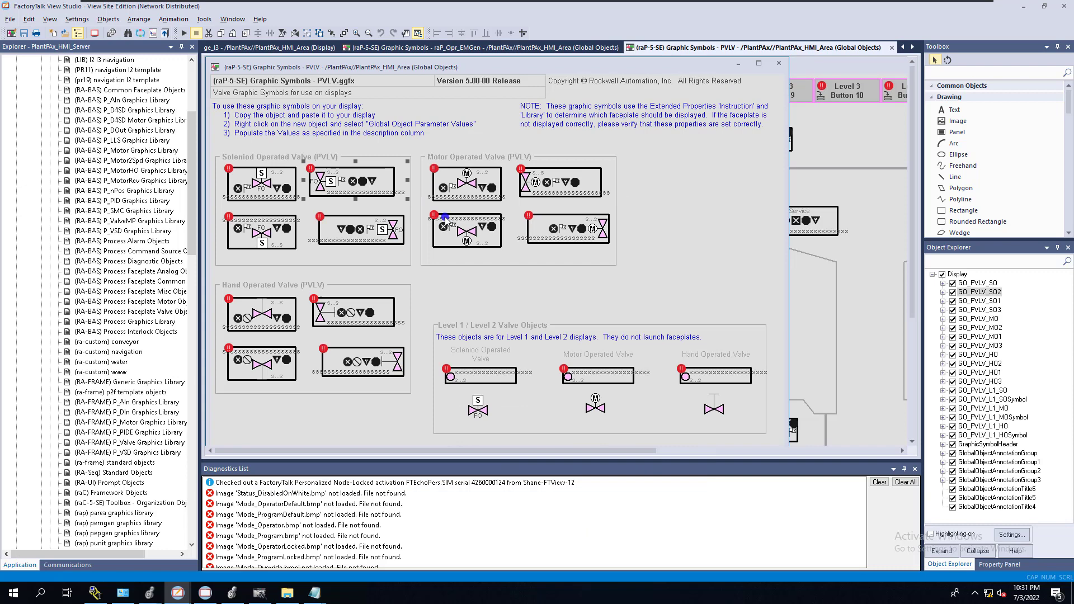
right_click(339, 186)
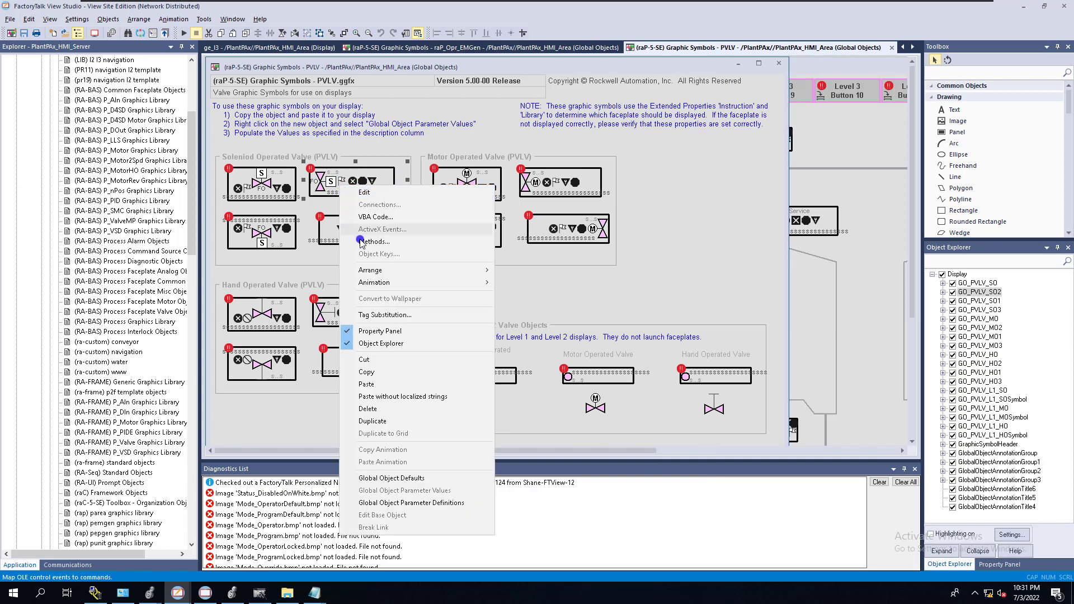
Step: Show the solenoid valve's definitions #102, #120, #121, #122 with Name and Description columns widened
left_click(399, 503)
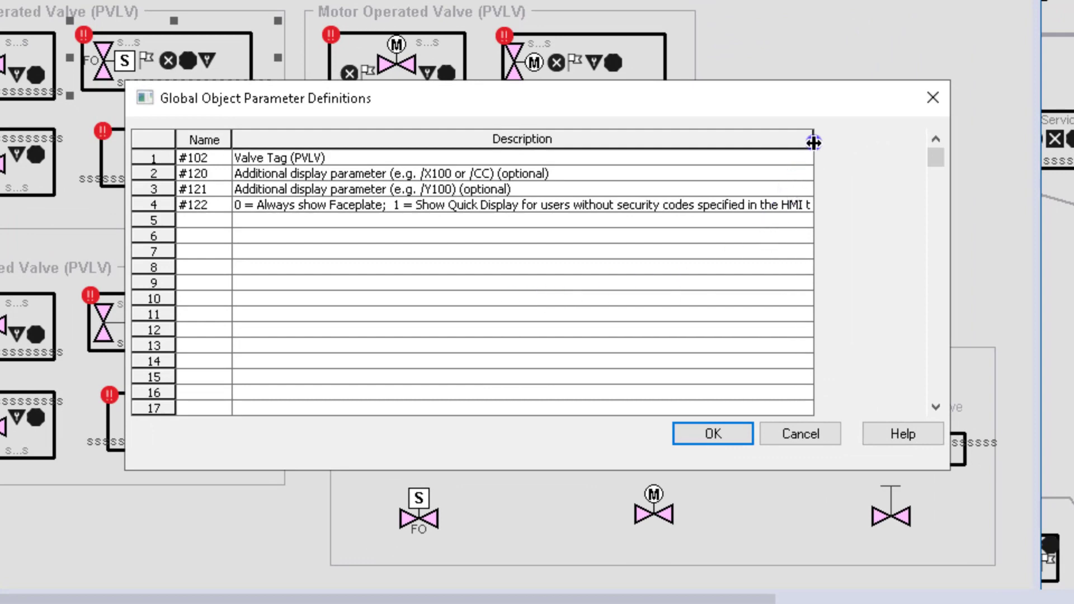
left_click_drag(814, 139, 910, 143)
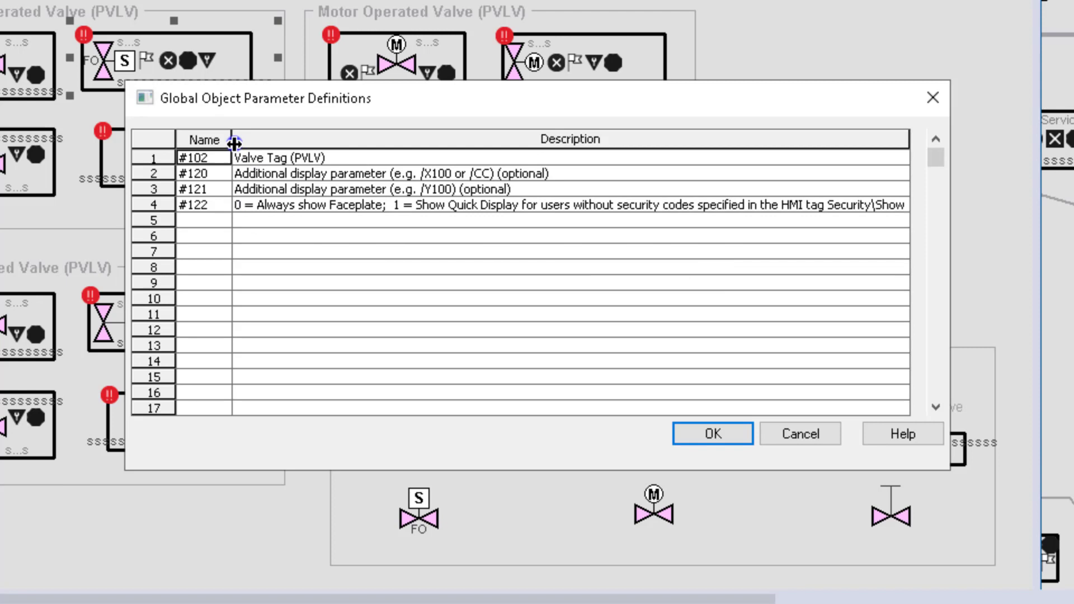
left_click_drag(233, 144, 253, 144)
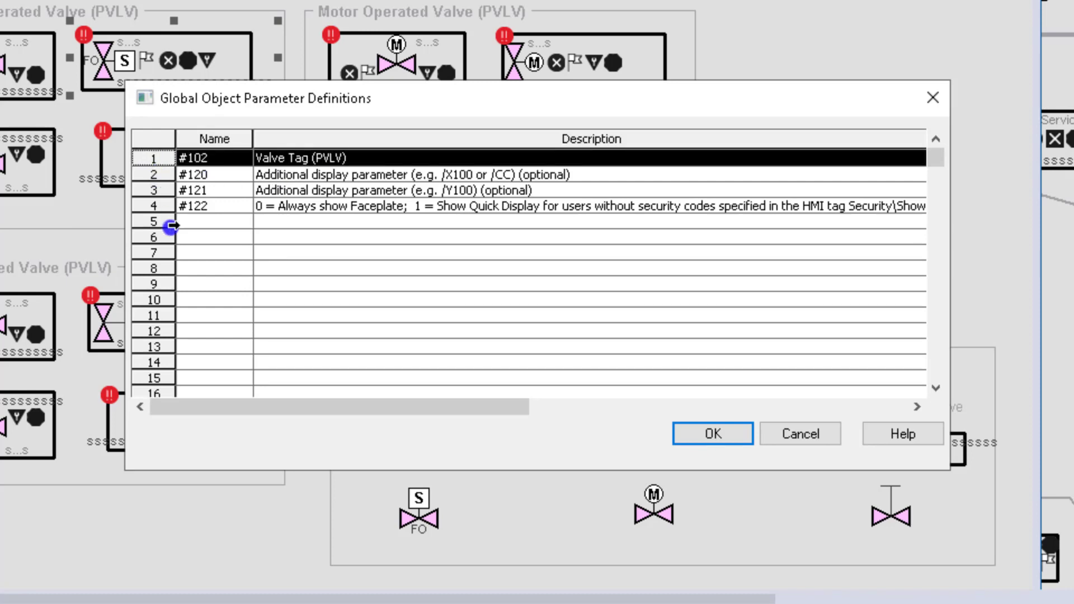
mouse_move(153, 174)
left_mouse_down()
mouse_move(161, 214)
mouse_move(161, 190)
left_mouse_up()
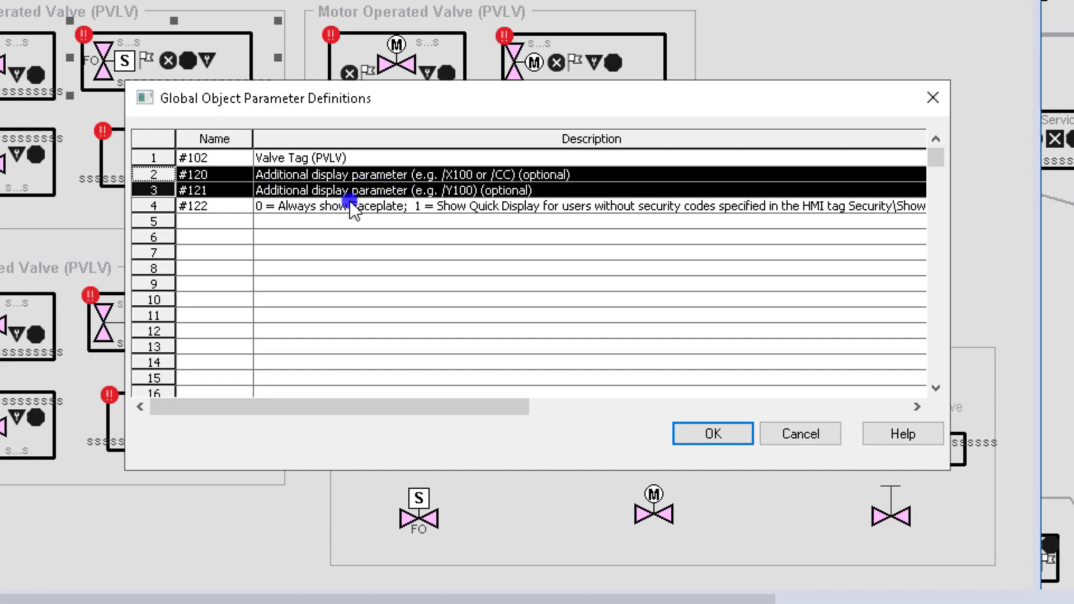
left_click(155, 208)
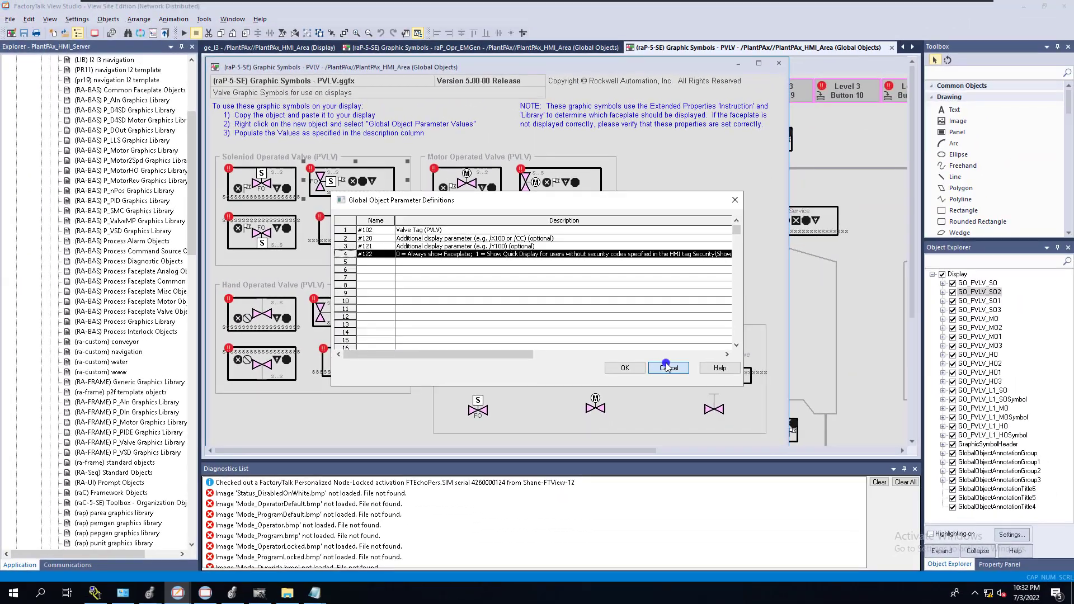
Step: Open the Global Object Parameter Values of GO_PVLV_SO11, the valve above TK1101
left_click(666, 367)
key("ctrl+Tab")
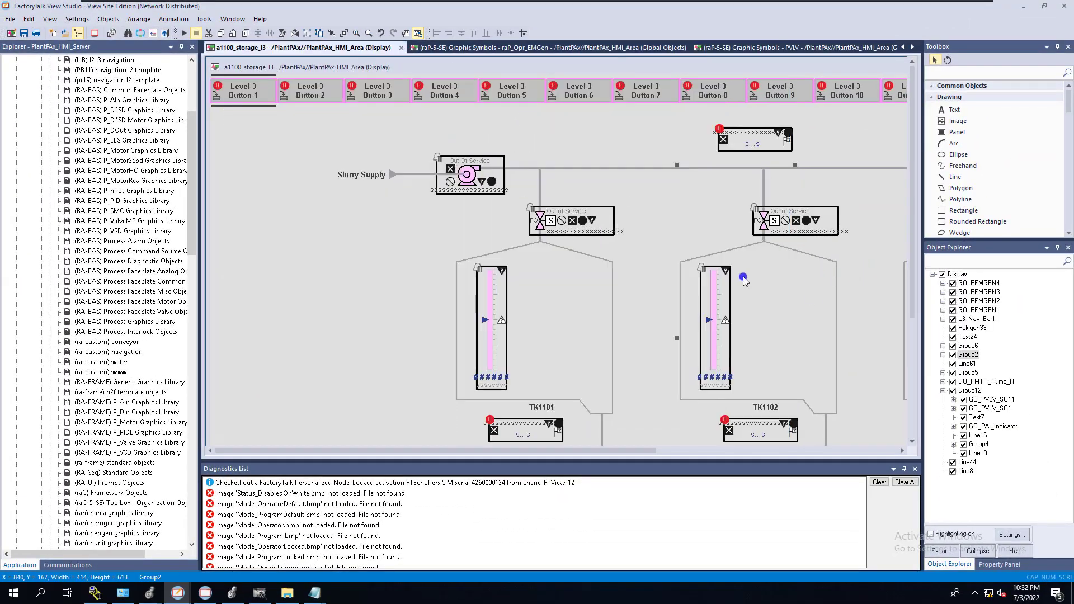
left_click(591, 226)
left_click(592, 227)
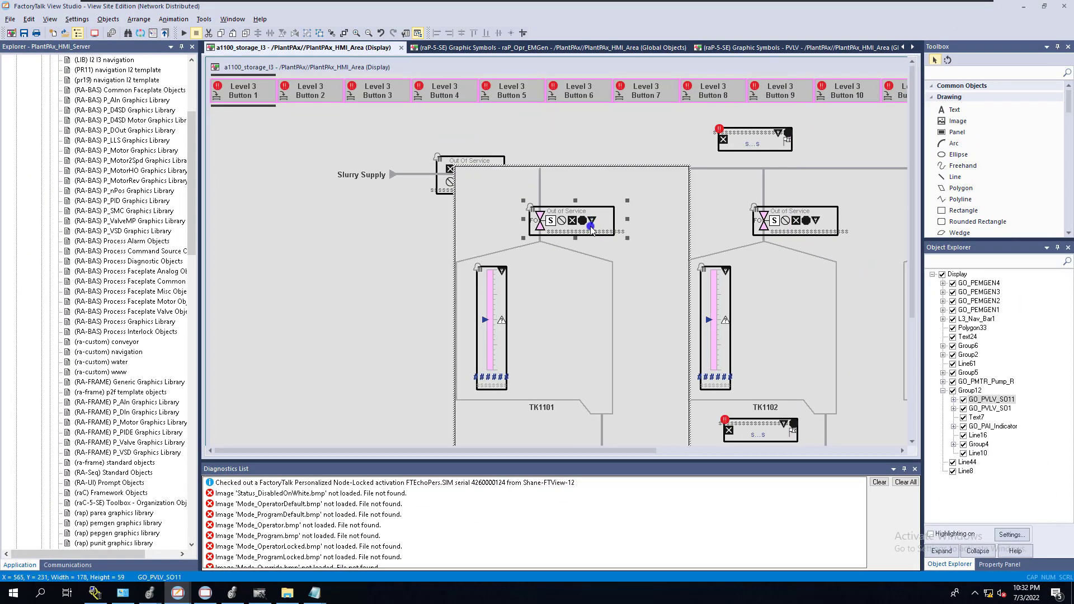
right_click(591, 227)
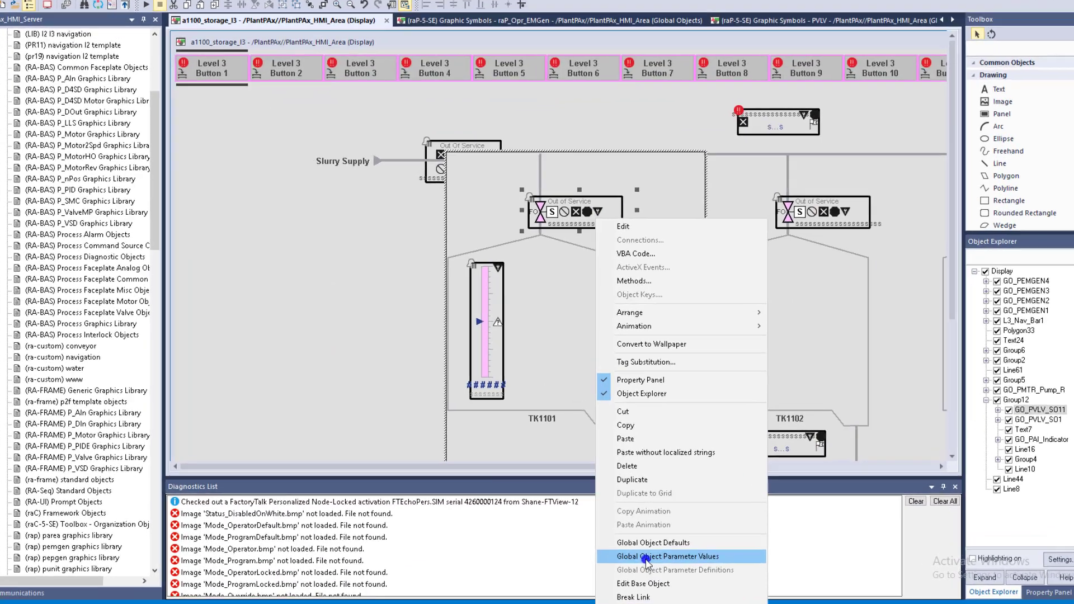
left_click(654, 532)
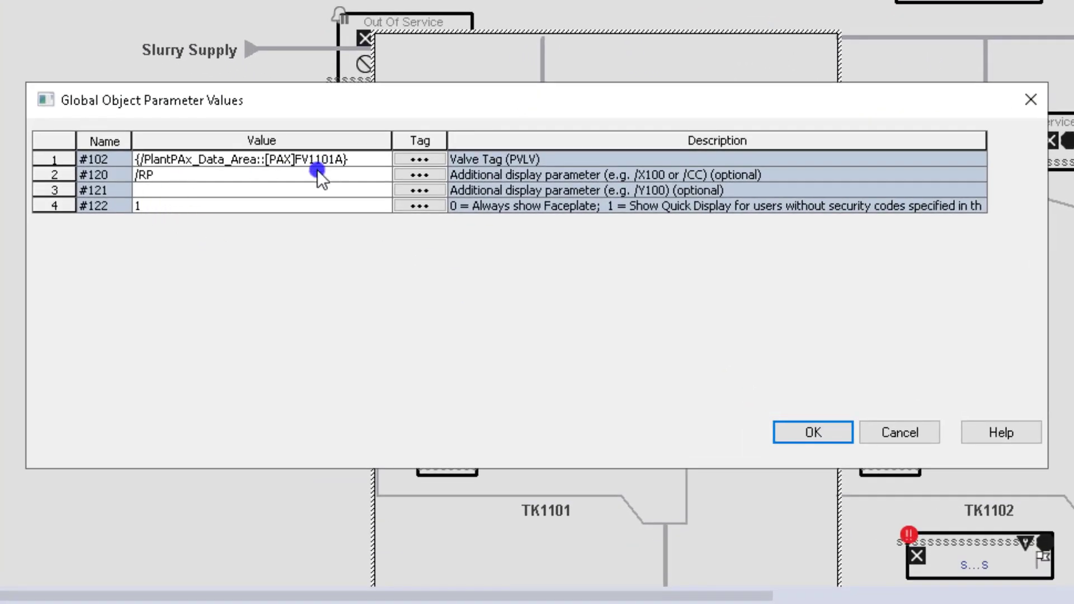
Step: Review its values: #102 tag FV1101A, #120 /RP, #121 blank, #122 set to 1
left_click(376, 169)
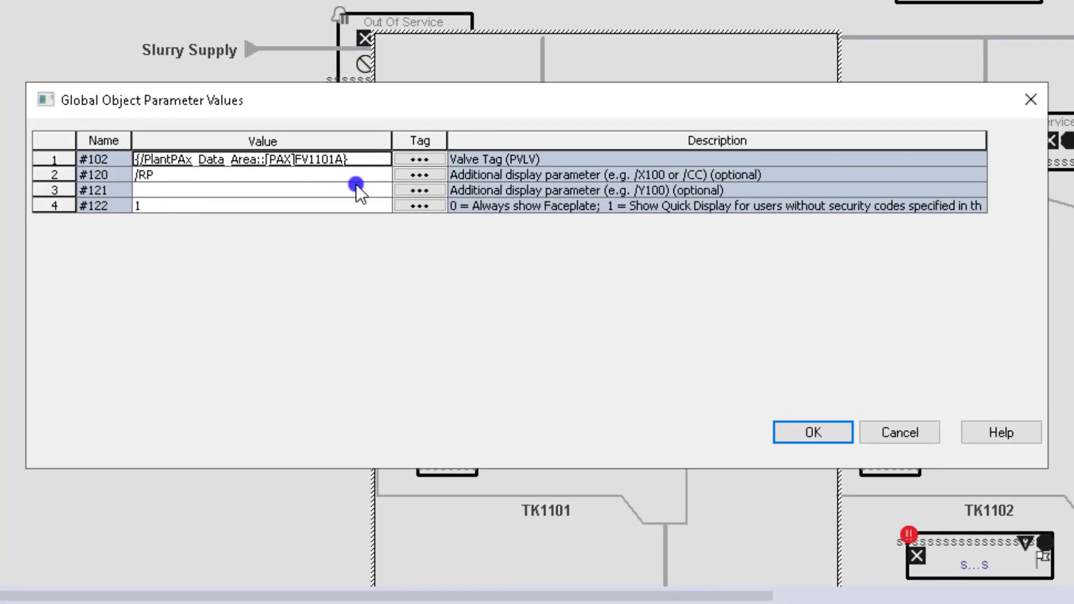
left_click(94, 161)
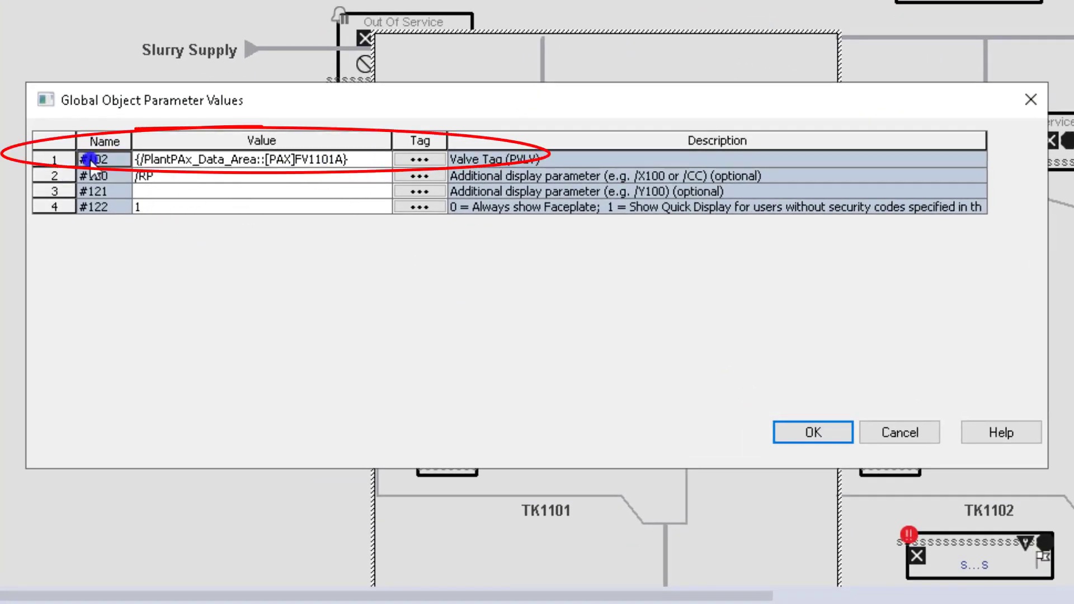
left_click(216, 162)
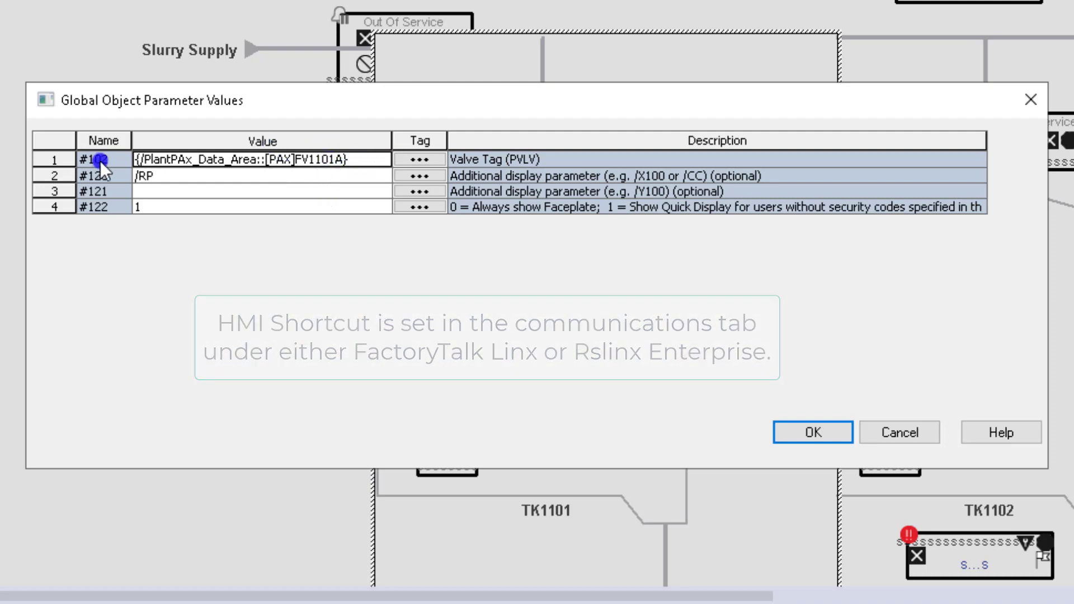
left_click(59, 161)
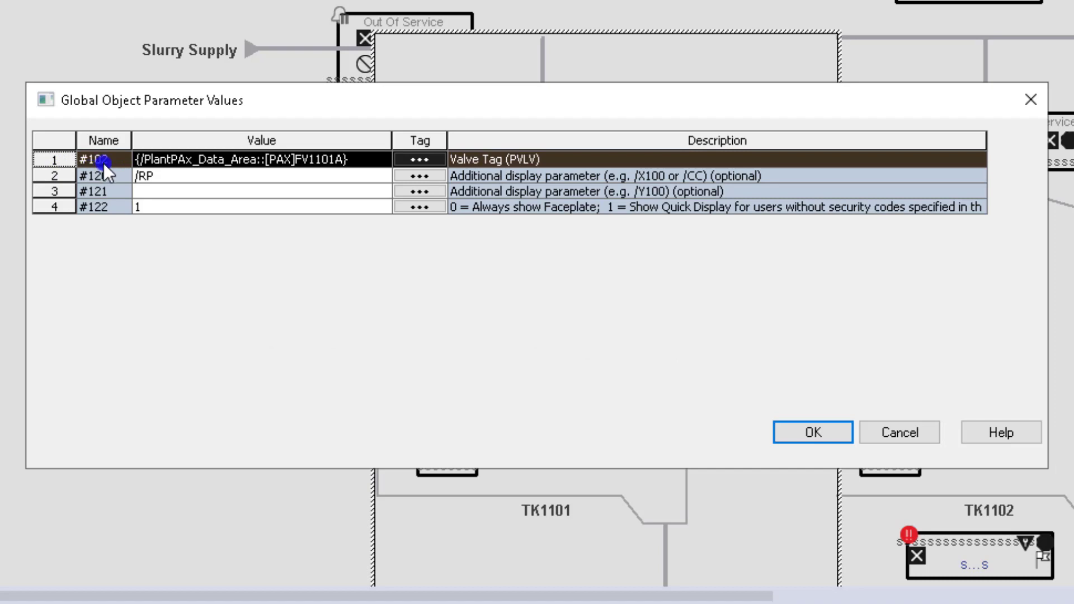
left_click(43, 177)
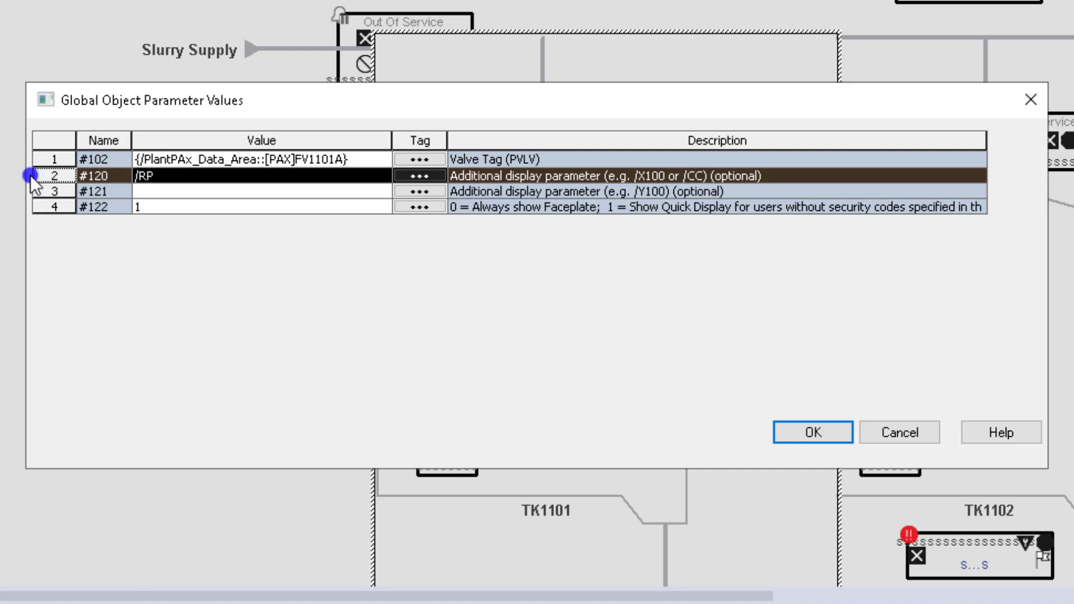
left_click(53, 207)
left_click(53, 193)
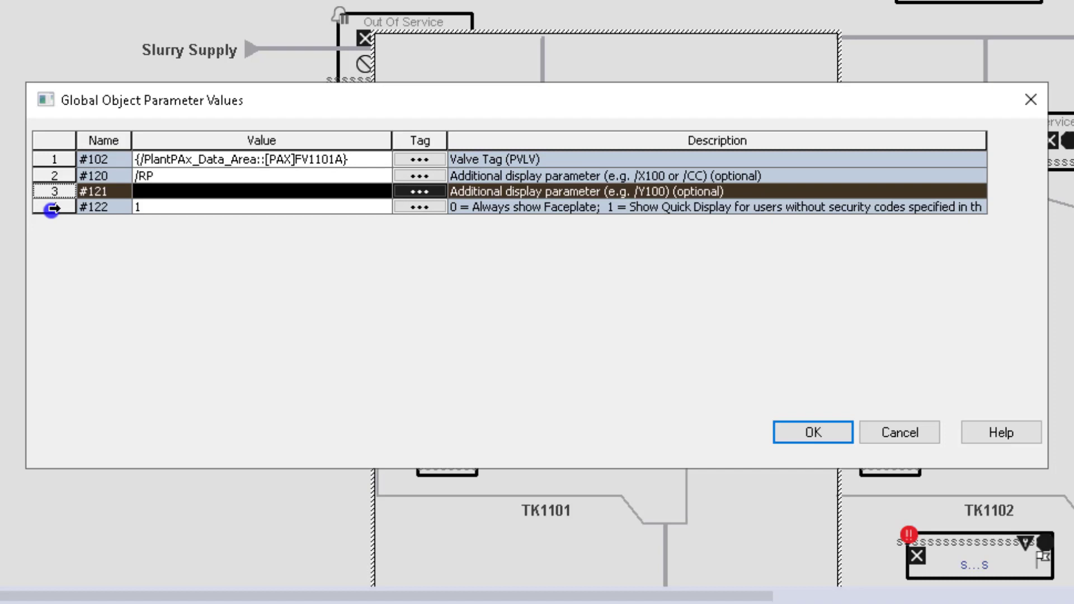
left_click(52, 207)
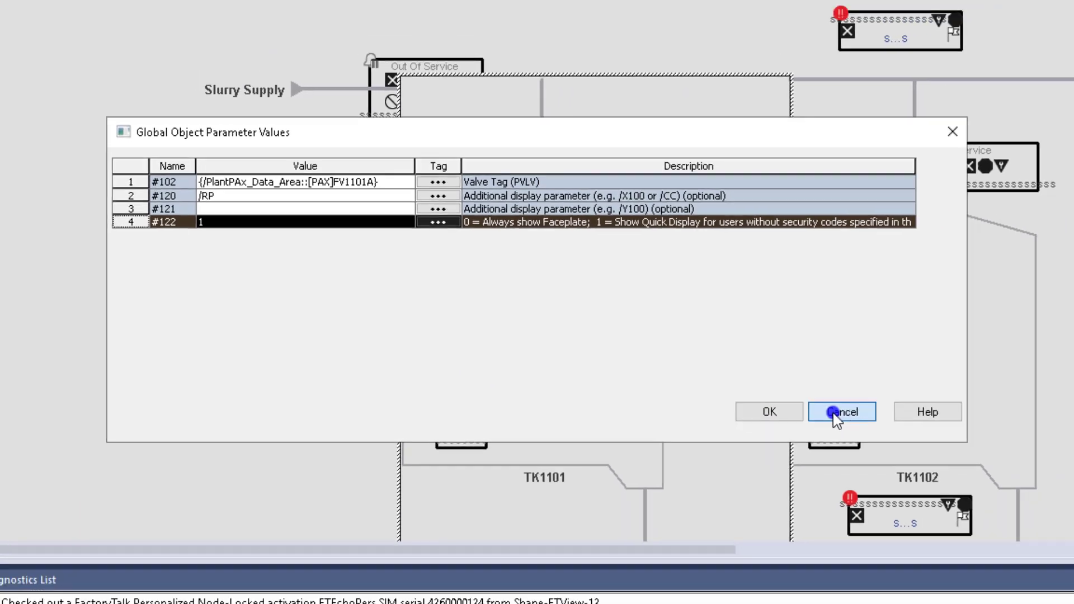
Step: Close the FV1101A parameter values and open cm_aout-library in the GEMS training project
left_click(891, 435)
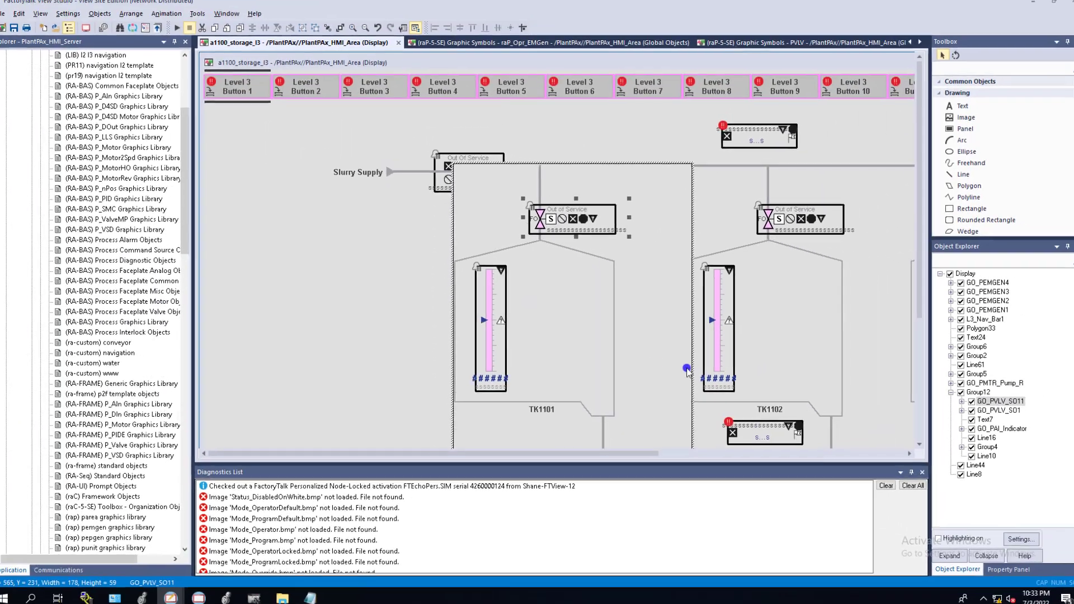
left_click(373, 309)
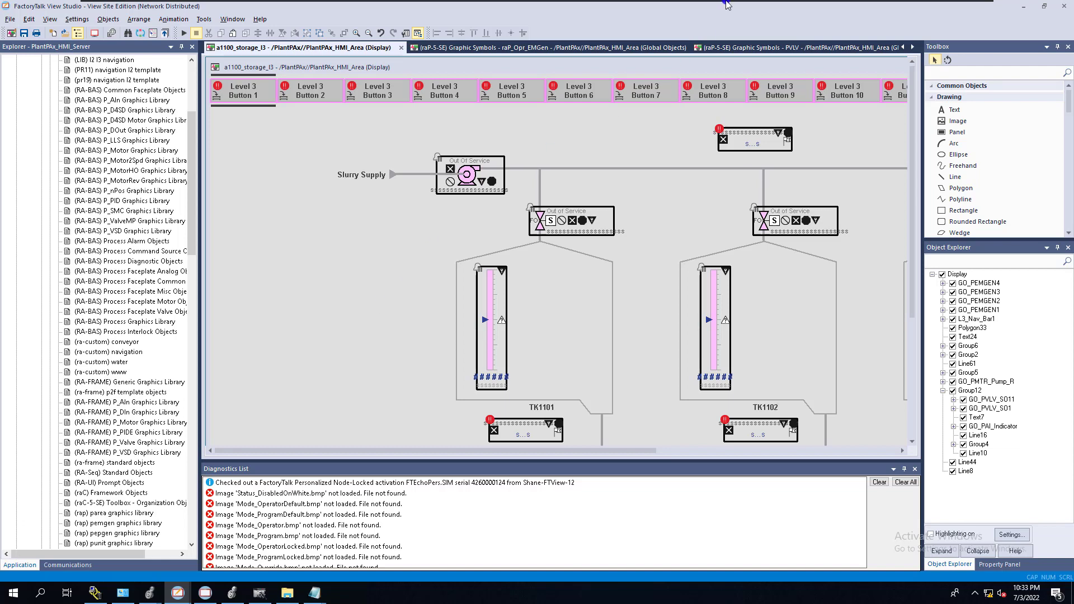
mouse_move(725, 5)
left_click(778, 7)
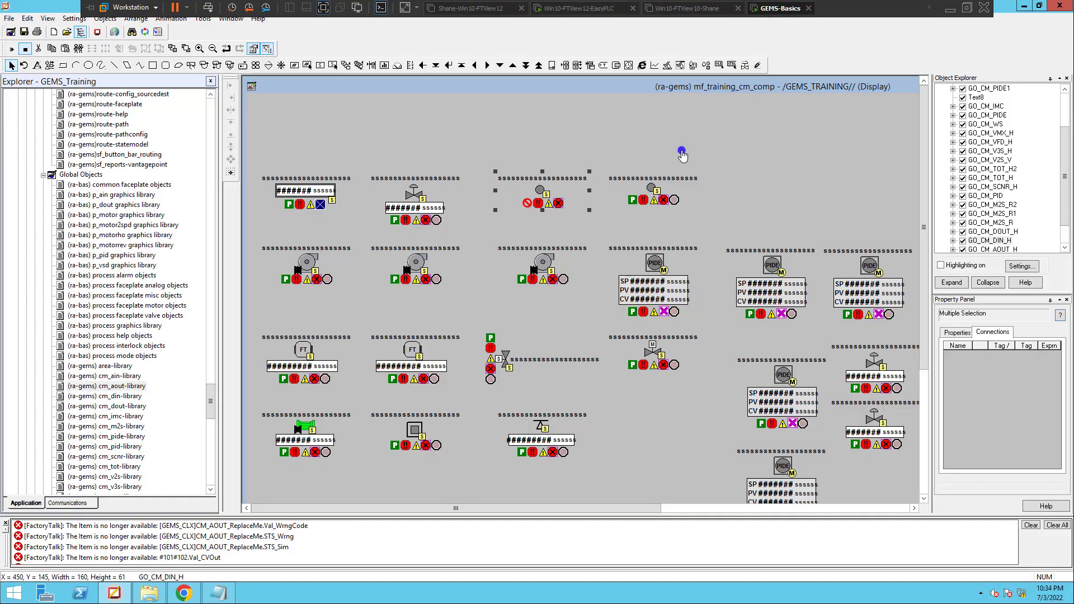
double_click(121, 386)
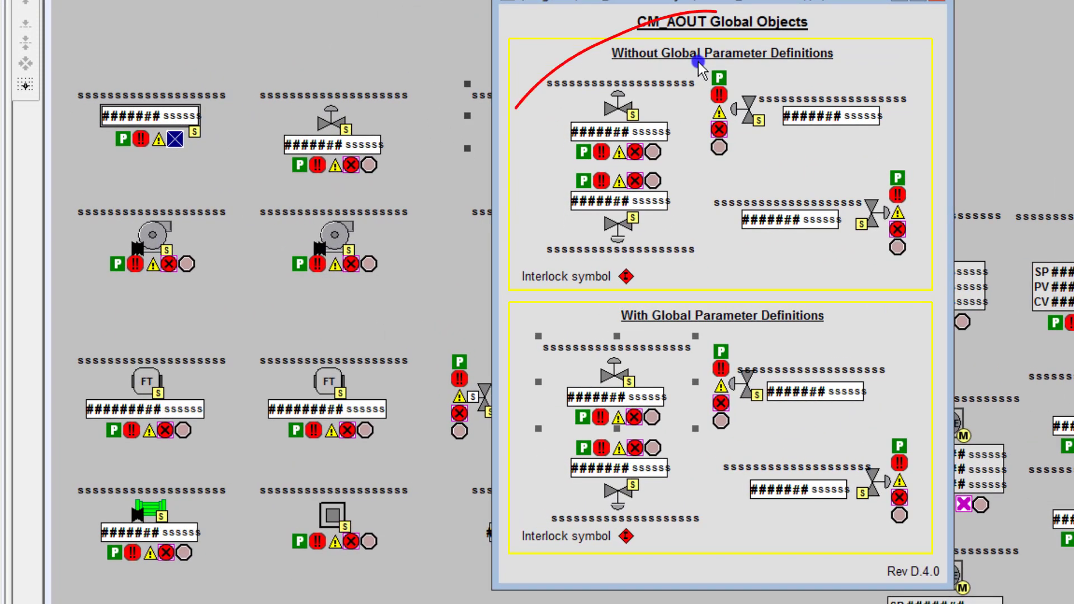
Step: Review the upper valve's tag substitution and the lower group's parameter definitions, both unchanged
left_click(631, 116)
right_click(630, 117)
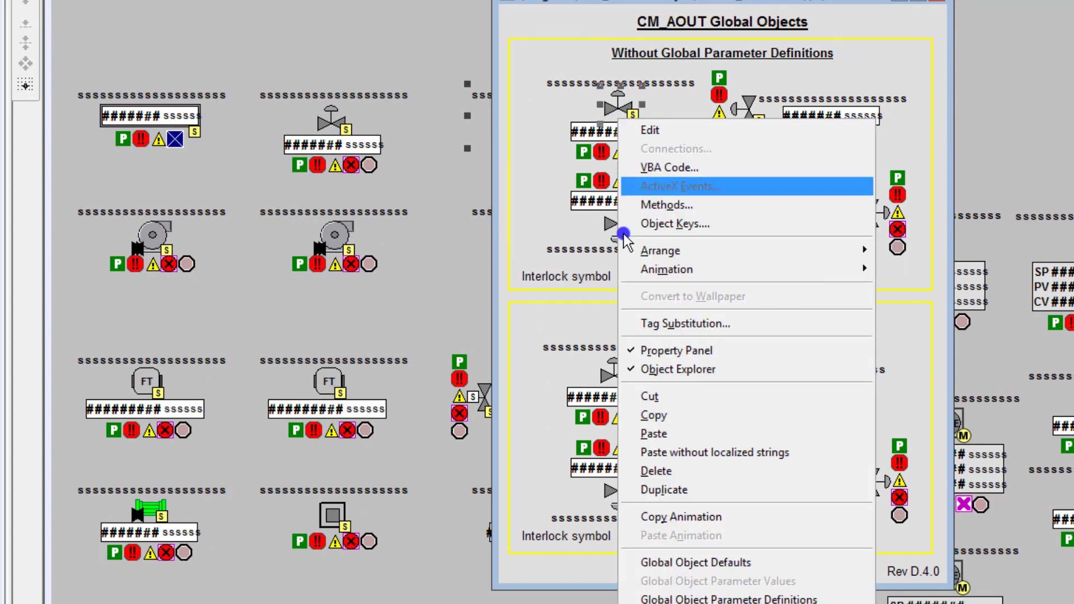
left_click(646, 319)
left_click(695, 404)
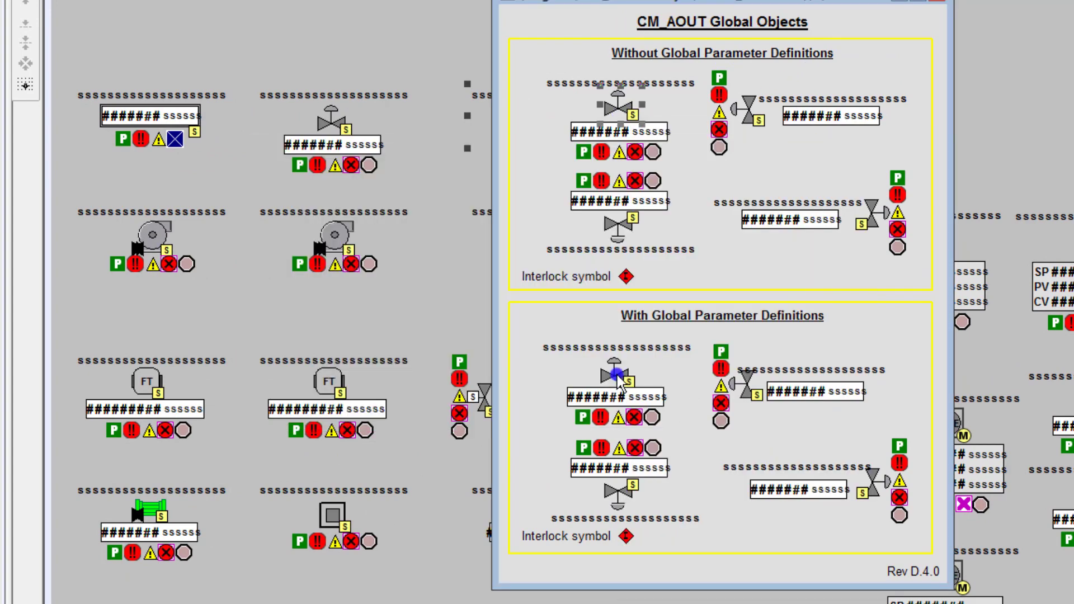
left_click(614, 383)
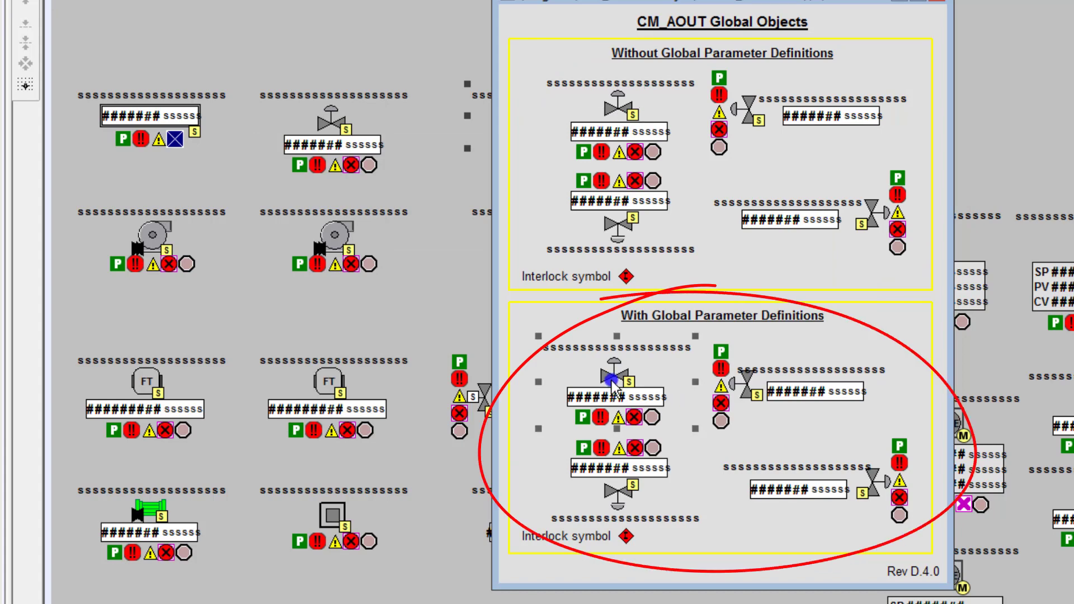
right_click(614, 364)
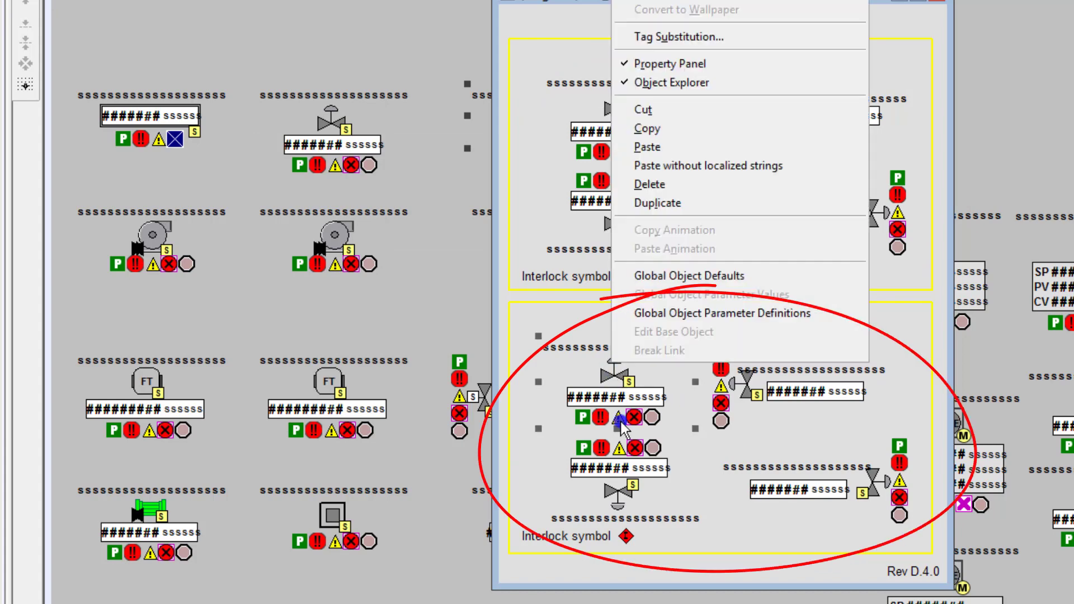
left_click(662, 317)
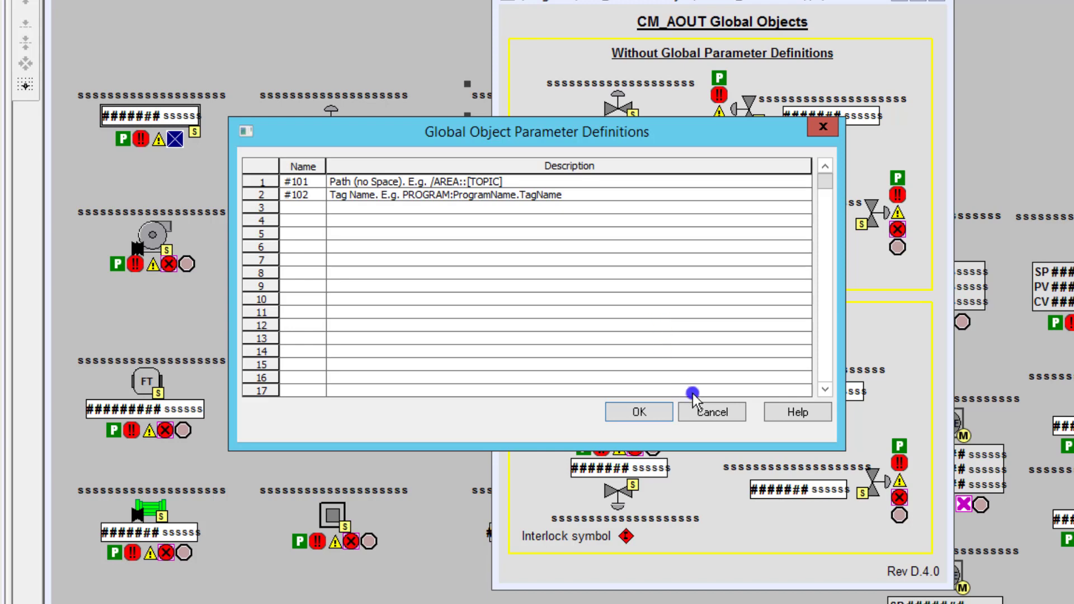
left_click(696, 409)
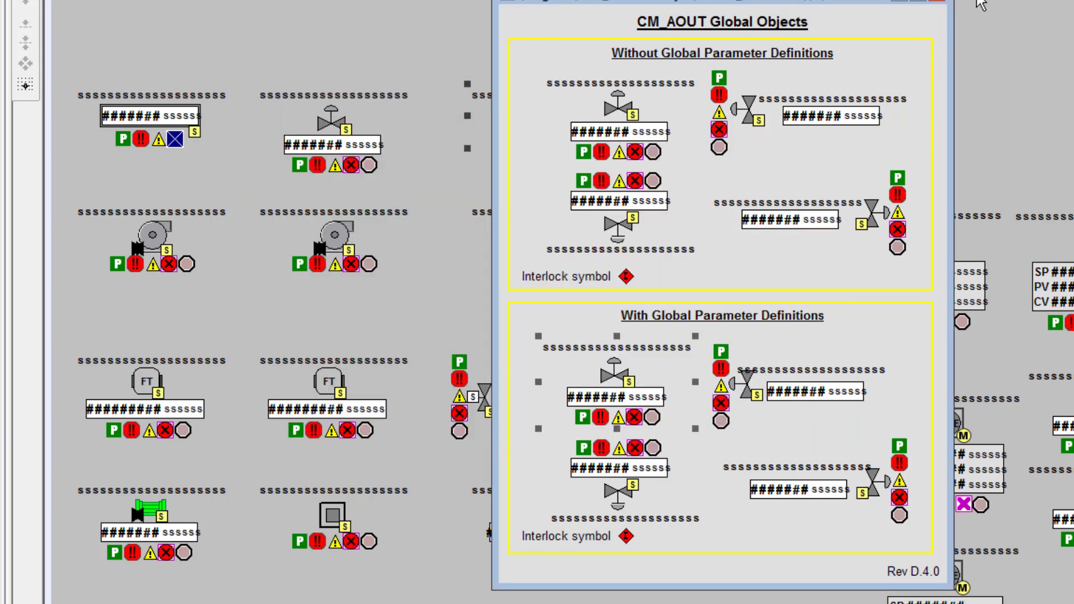